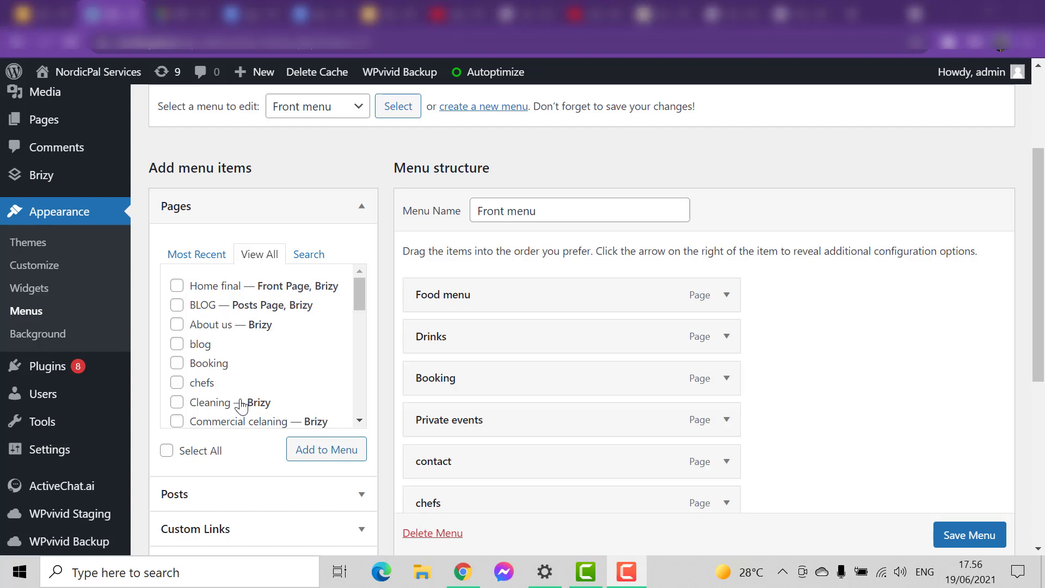
- Review the Front menu's structure and the list of pages that can be added to it
{"action": "scroll", "coordinate": [342, 341], "scroll_direction": "down", "scroll_amount": 3}
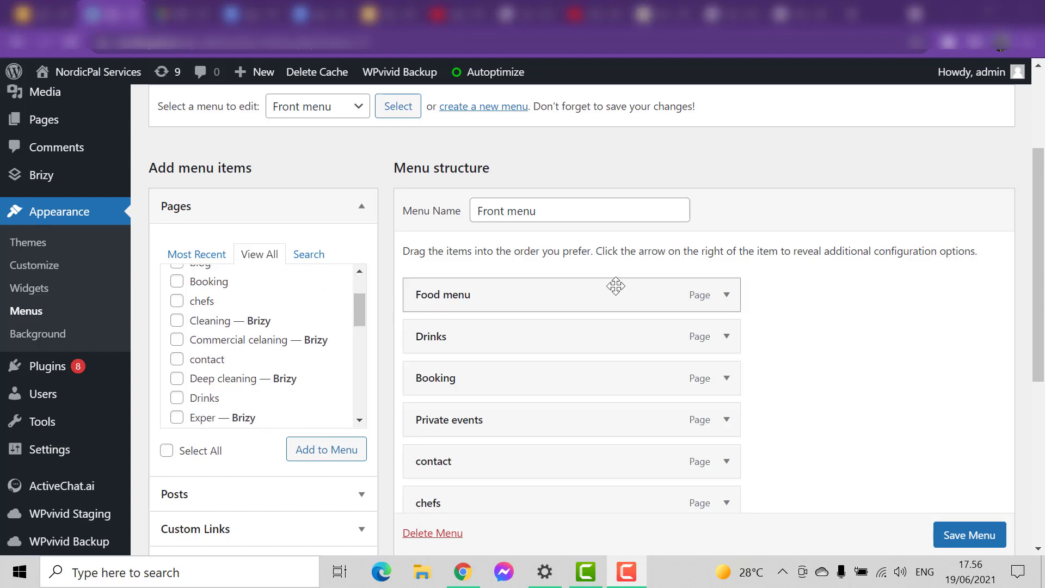
{"action": "scroll", "coordinate": [926, 252], "scroll_direction": "up", "scroll_amount": 2}
{"action": "scroll", "coordinate": [807, 292], "scroll_direction": "down", "scroll_amount": 3}
{"action": "scroll", "coordinate": [803, 292], "scroll_direction": "up", "scroll_amount": 2}
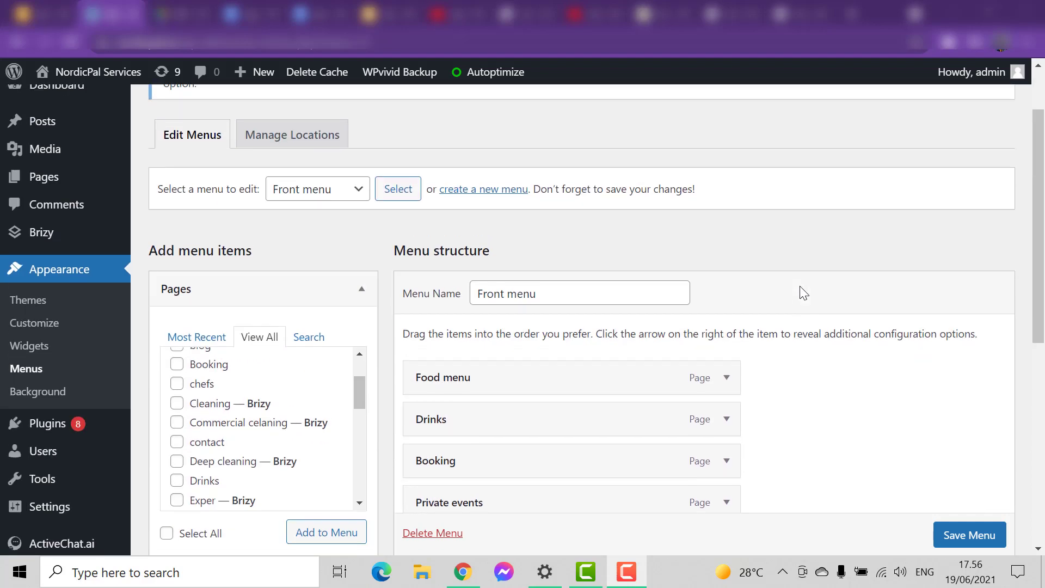
{"action": "scroll", "coordinate": [803, 294], "scroll_direction": "up", "scroll_amount": 2}
{"action": "scroll", "coordinate": [803, 294], "scroll_direction": "down", "scroll_amount": 3}
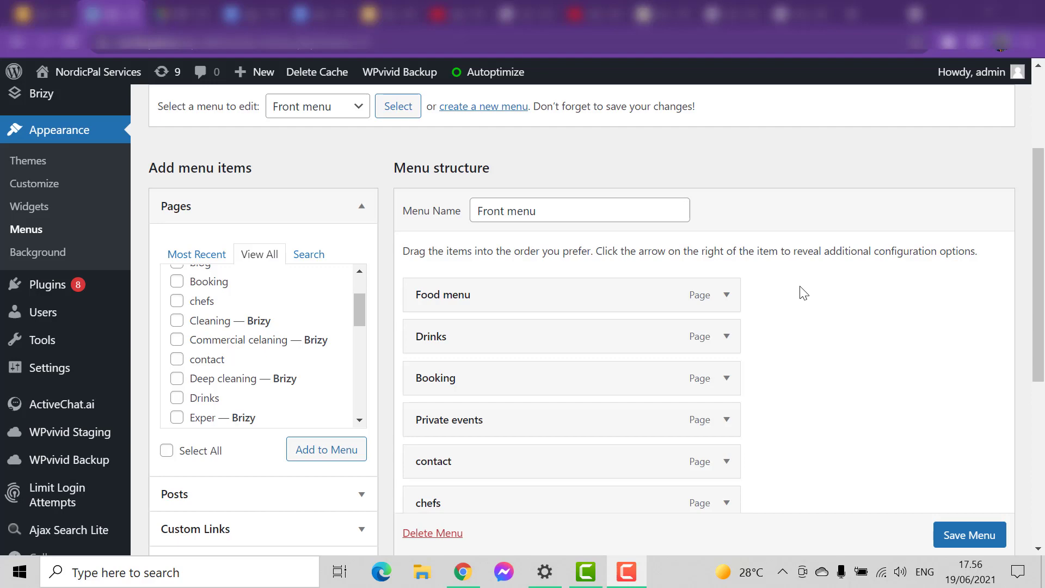
{"action": "scroll", "coordinate": [803, 293], "scroll_direction": "up", "scroll_amount": 3}
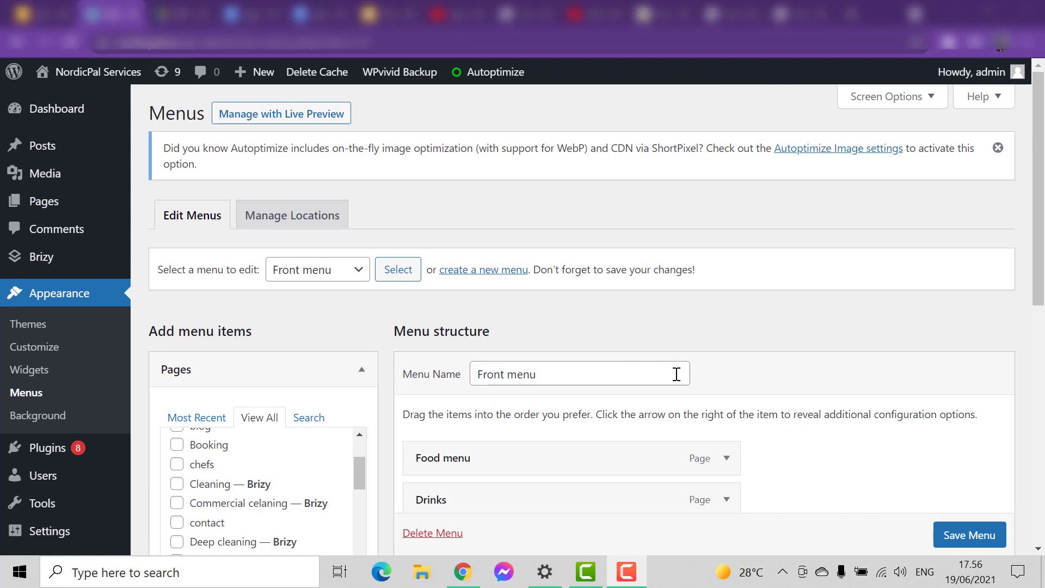
{"action": "scroll", "coordinate": [693, 376], "scroll_direction": "down", "scroll_amount": 2}
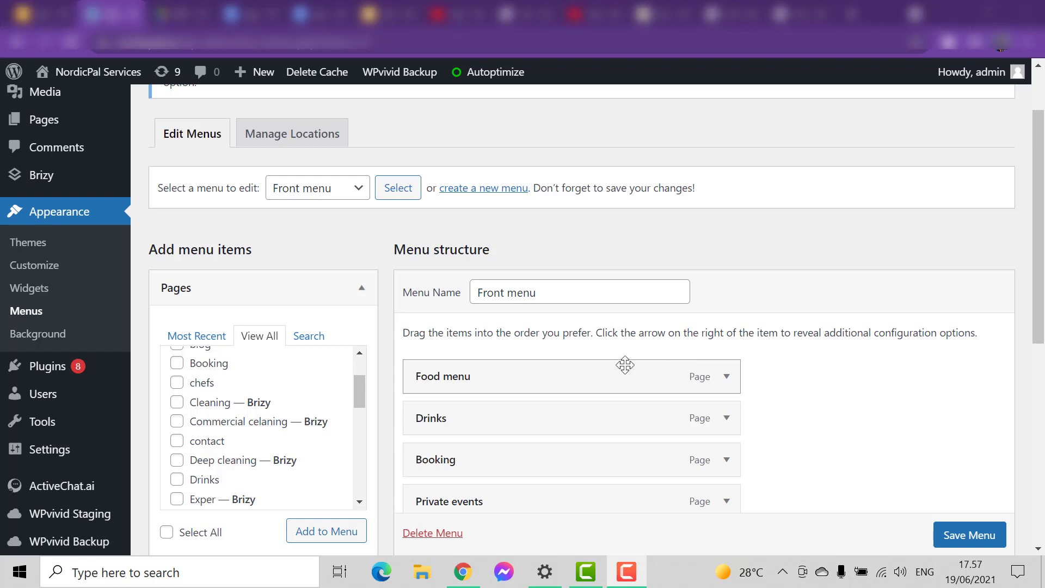
{"action": "scroll", "coordinate": [795, 315], "scroll_direction": "up", "scroll_amount": 2}
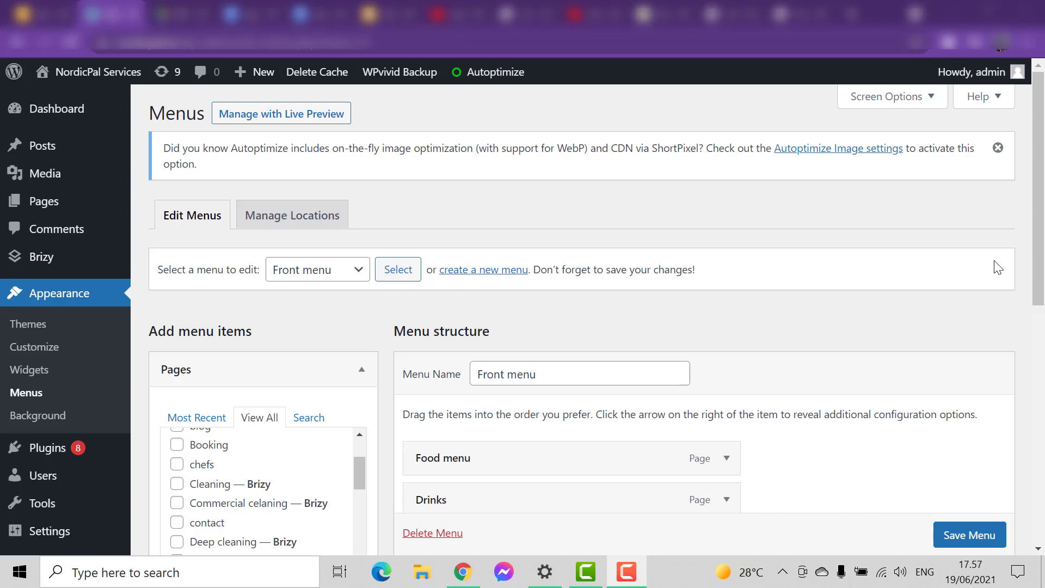
- Create a new menu named chef, leaving the Front menu without saving its changes
{"action": "left_click", "coordinate": [499, 272]}
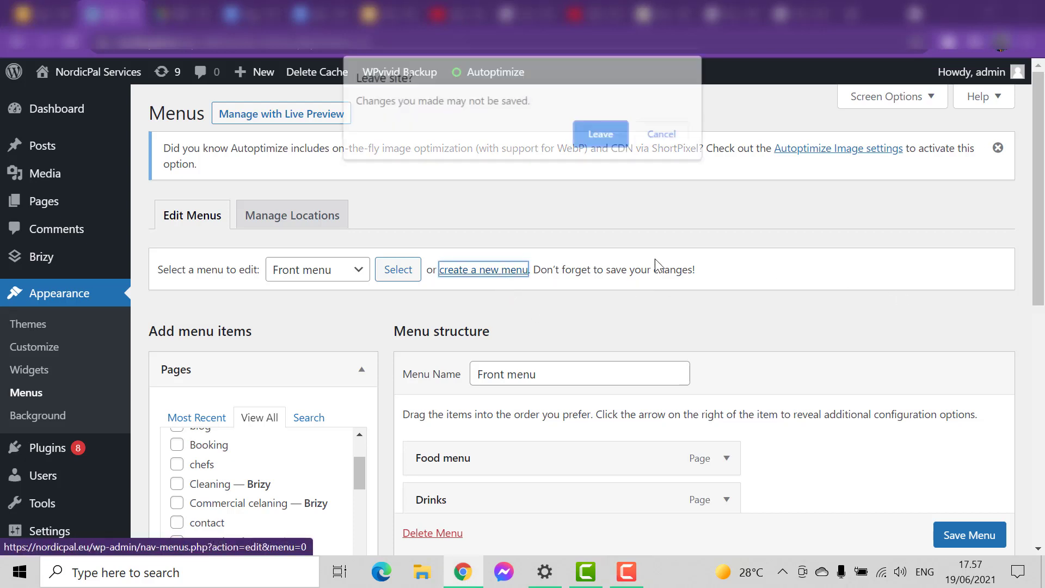
{"action": "left_click", "coordinate": [602, 141]}
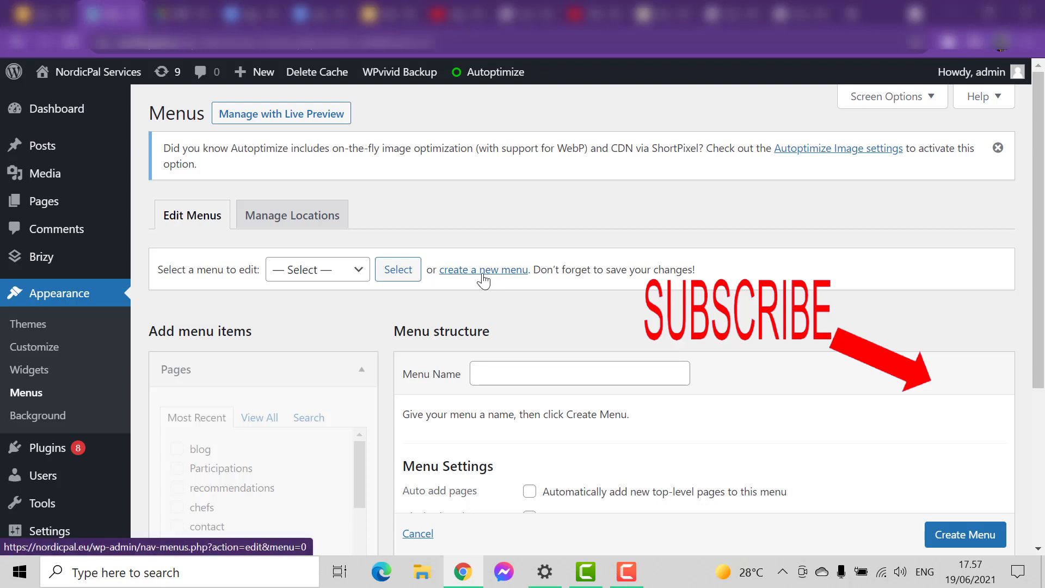
{"action": "scroll", "coordinate": [562, 348], "scroll_direction": "down", "scroll_amount": 2}
{"action": "scroll", "coordinate": [506, 304], "scroll_direction": "up", "scroll_amount": 2}
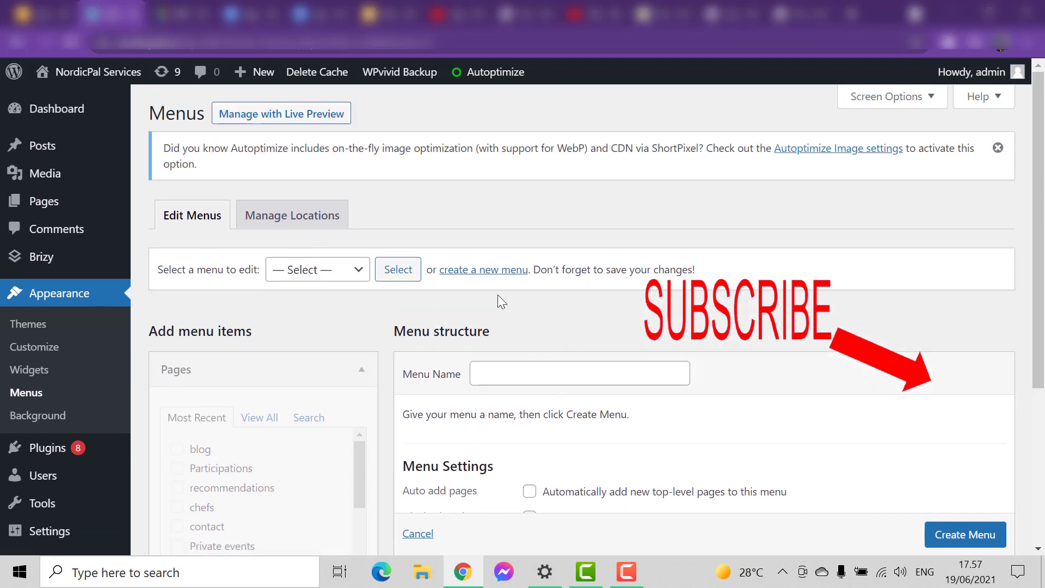
{"action": "left_click", "coordinate": [466, 270]}
{"action": "scroll", "coordinate": [615, 362], "scroll_direction": "down", "scroll_amount": 2}
{"action": "left_click", "coordinate": [520, 297]}
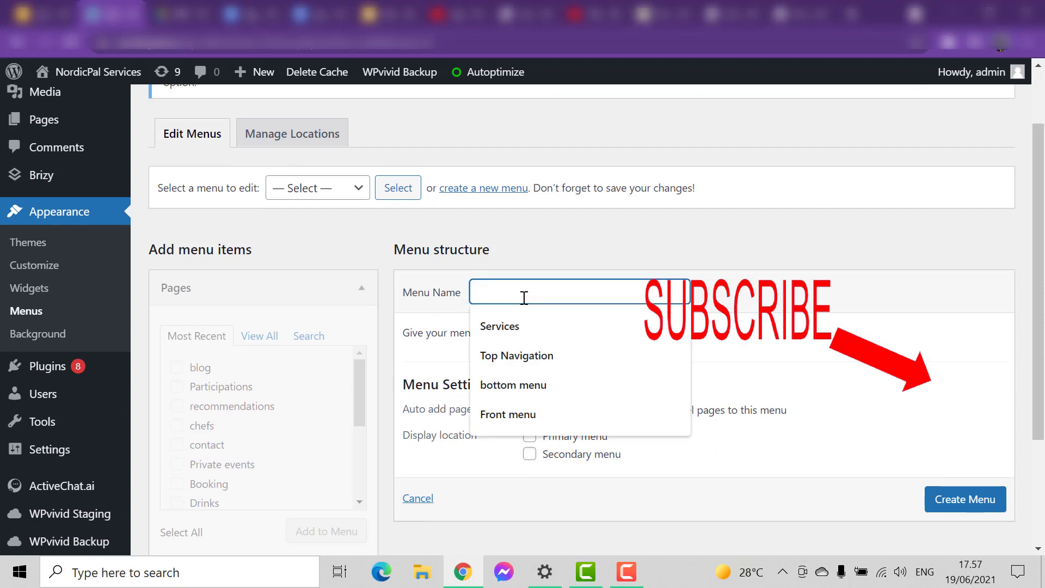
{"action": "type", "text": "chef"}
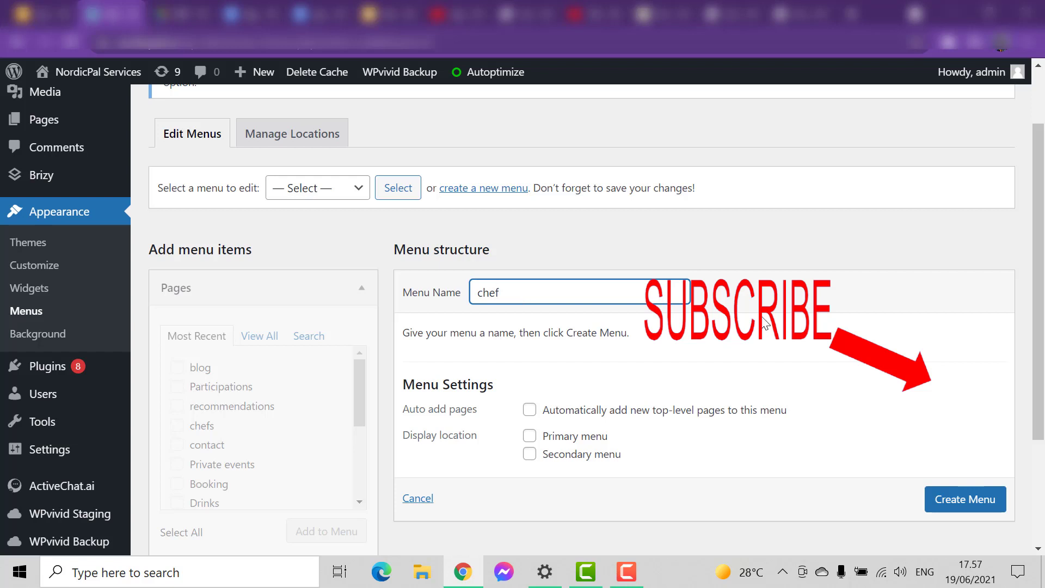
{"action": "scroll", "coordinate": [763, 318], "scroll_direction": "down", "scroll_amount": 2}
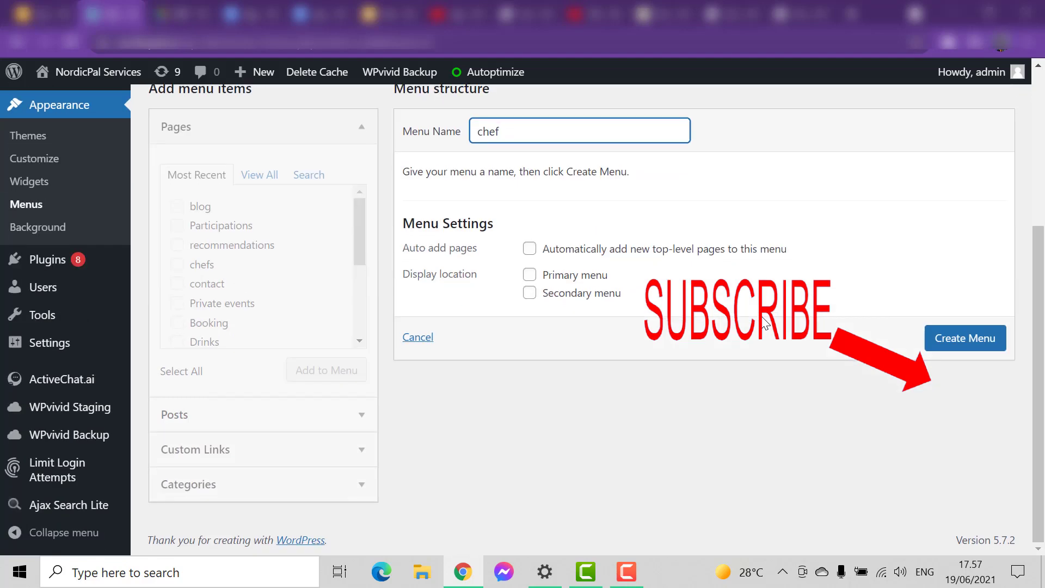
{"action": "scroll", "coordinate": [763, 317], "scroll_direction": "up", "scroll_amount": 2}
{"action": "scroll", "coordinate": [763, 318], "scroll_direction": "down", "scroll_amount": 1}
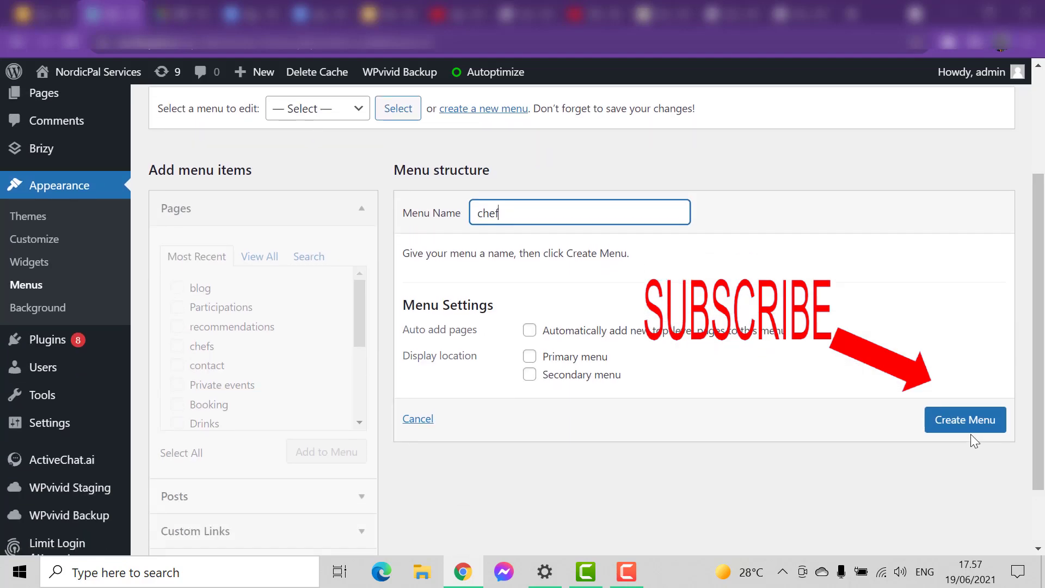
{"action": "left_click", "coordinate": [964, 419]}
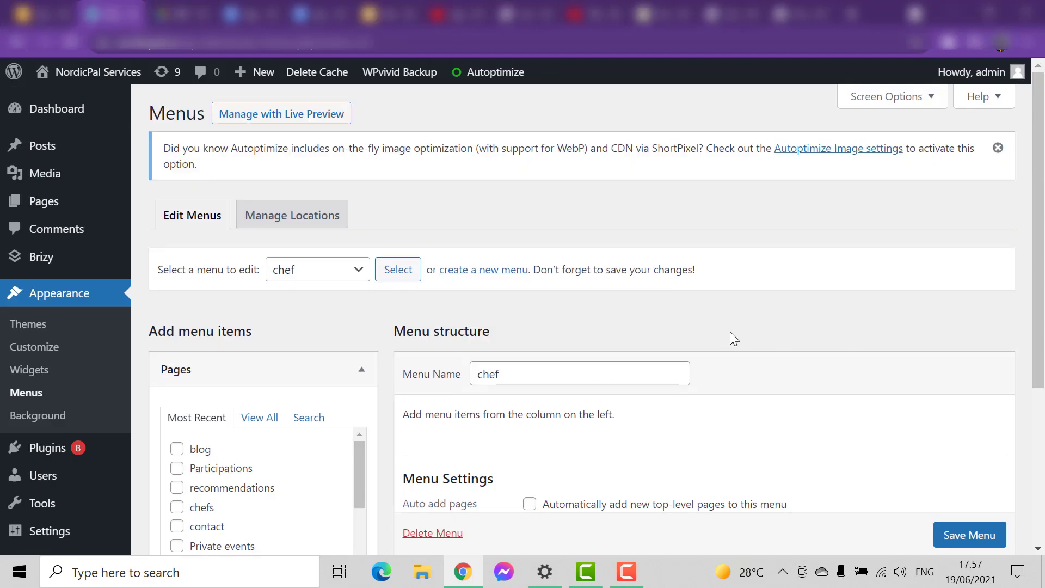
- Add the Food menu page to the chef menu from the full list of pages
{"action": "scroll", "coordinate": [731, 333], "scroll_direction": "down", "scroll_amount": 3}
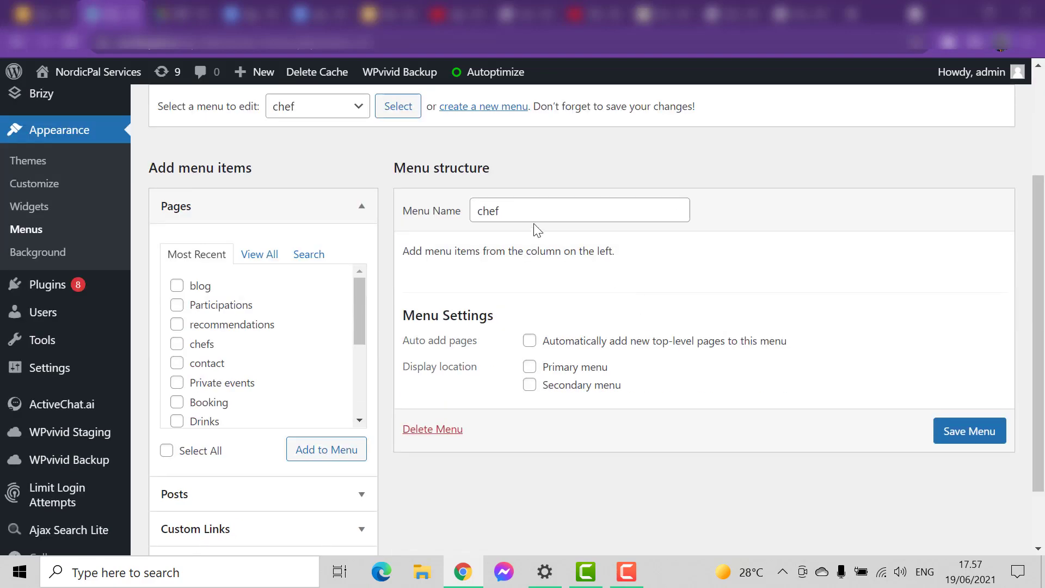
{"action": "left_click", "coordinate": [534, 211]}
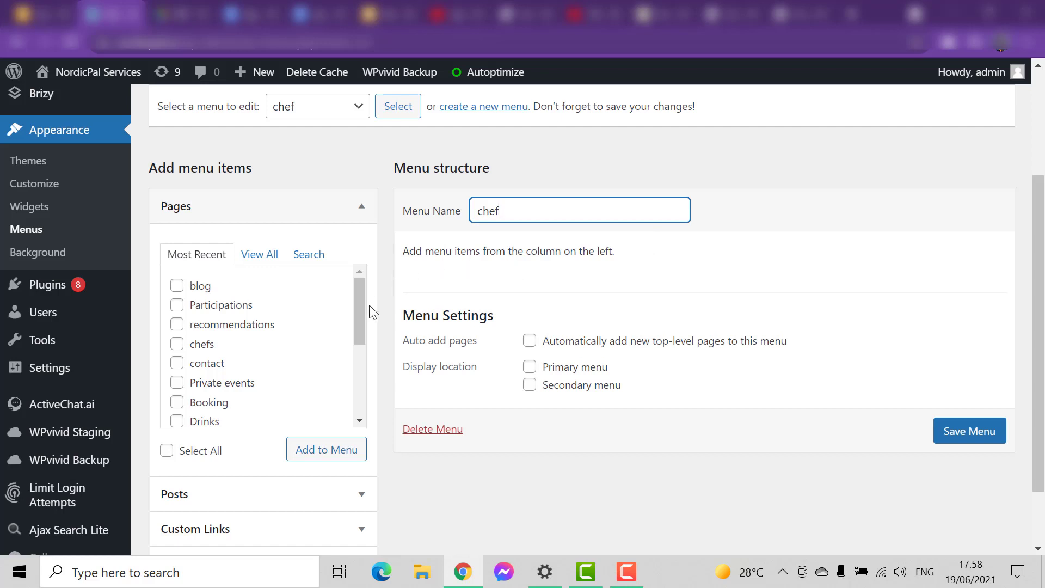
{"action": "left_click_drag", "start_coordinate": [362, 308], "coordinate": [360, 267]}
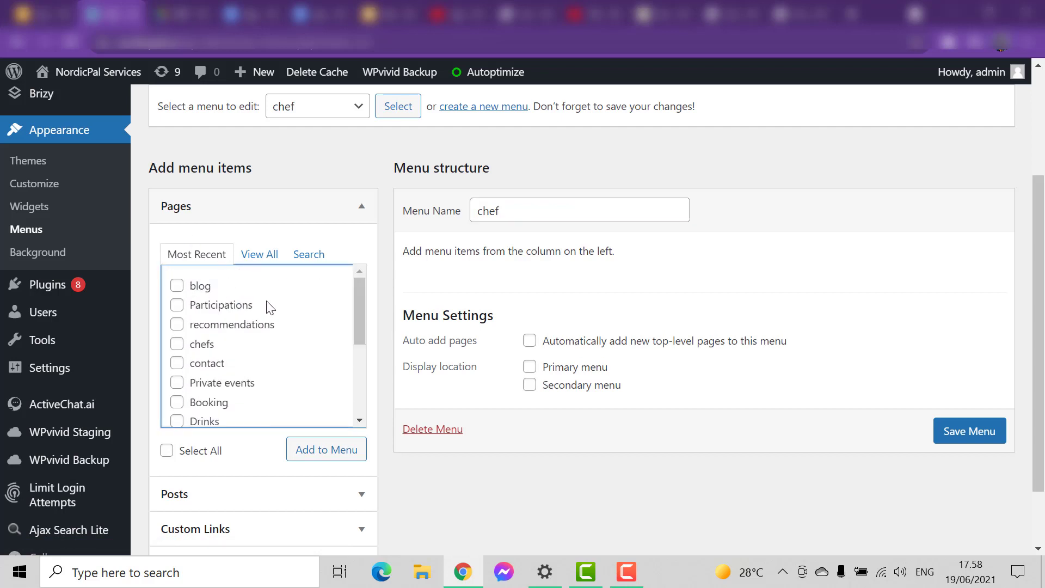
{"action": "left_click", "coordinate": [263, 254]}
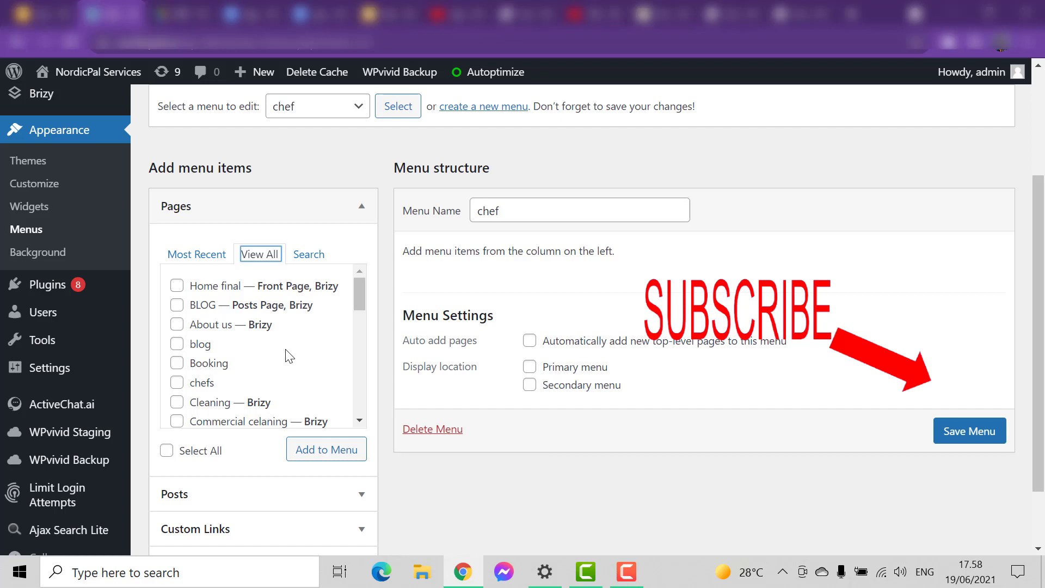
{"action": "scroll", "coordinate": [247, 343], "scroll_direction": "down", "scroll_amount": 3}
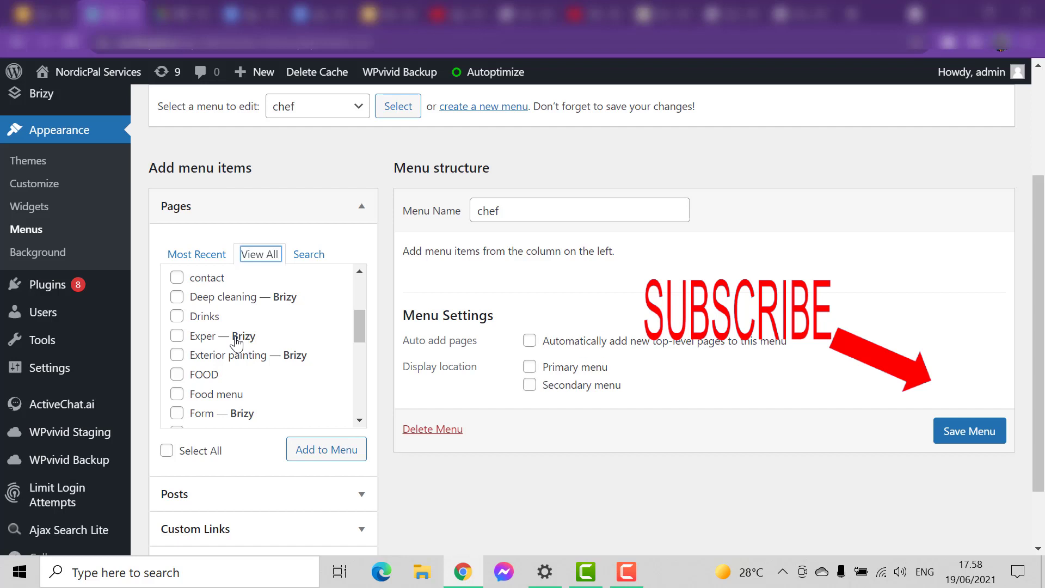
{"action": "left_click", "coordinate": [177, 394]}
{"action": "left_click", "coordinate": [302, 457]}
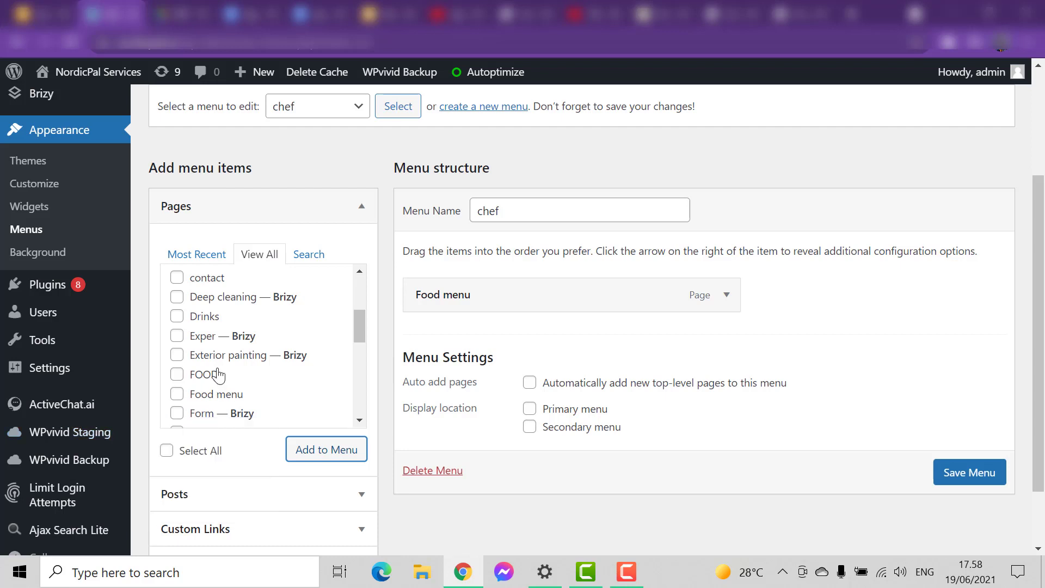
- Add the recommendations page to the chef menu
{"action": "scroll", "coordinate": [217, 373], "scroll_direction": "down", "scroll_amount": 2}
{"action": "scroll", "coordinate": [211, 368], "scroll_direction": "down", "scroll_amount": 3}
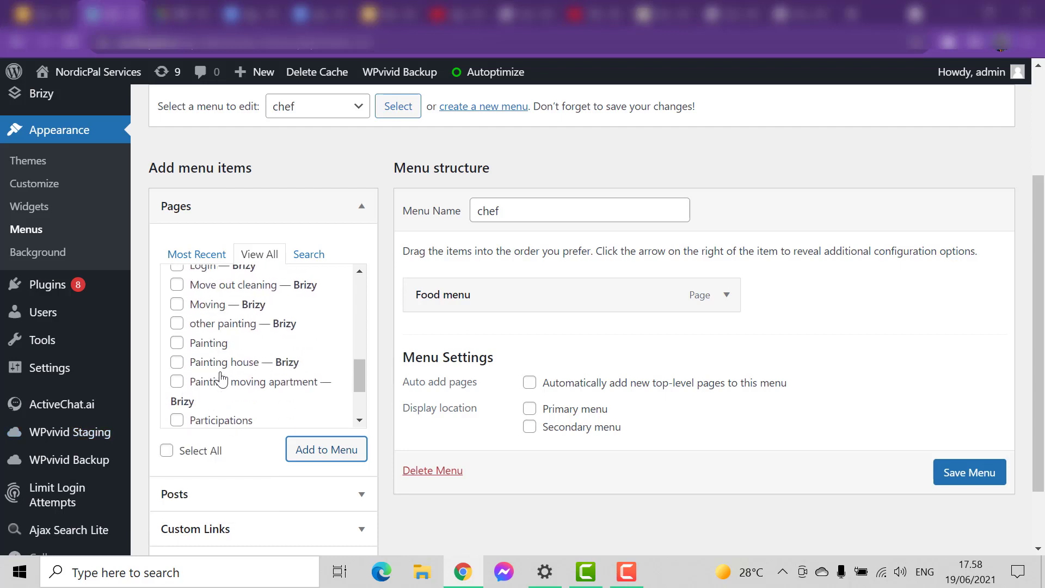
{"action": "scroll", "coordinate": [220, 378], "scroll_direction": "up", "scroll_amount": 4}
{"action": "scroll", "coordinate": [221, 379], "scroll_direction": "down", "scroll_amount": 5}
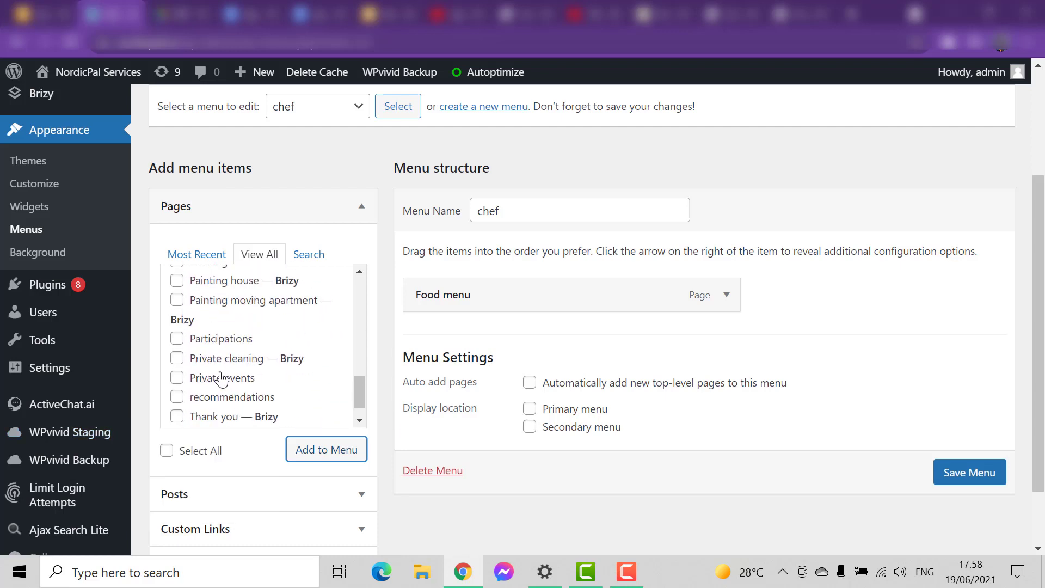
{"action": "scroll", "coordinate": [221, 378], "scroll_direction": "down", "scroll_amount": 1}
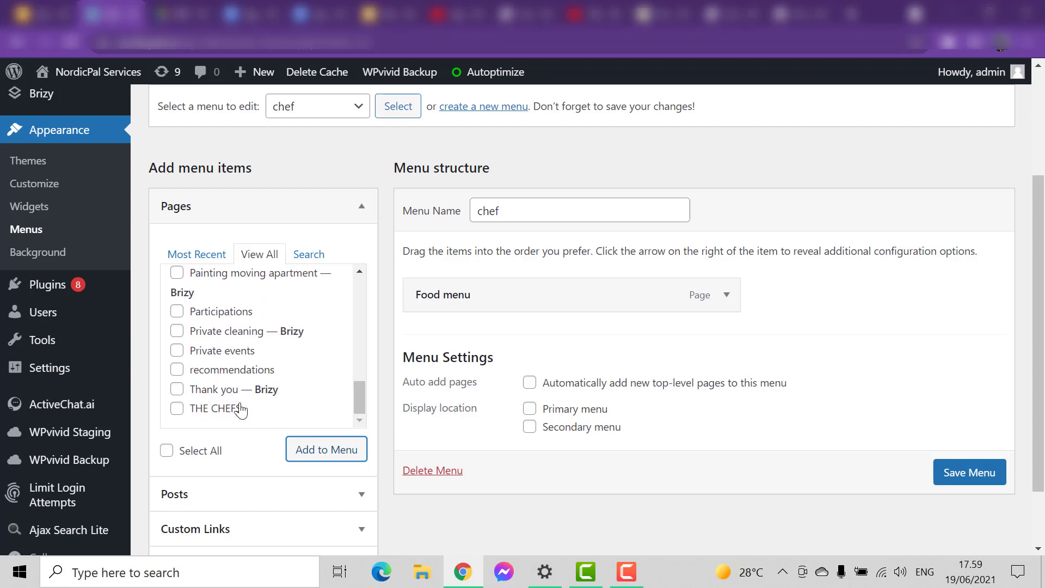
{"action": "left_click", "coordinate": [177, 370]}
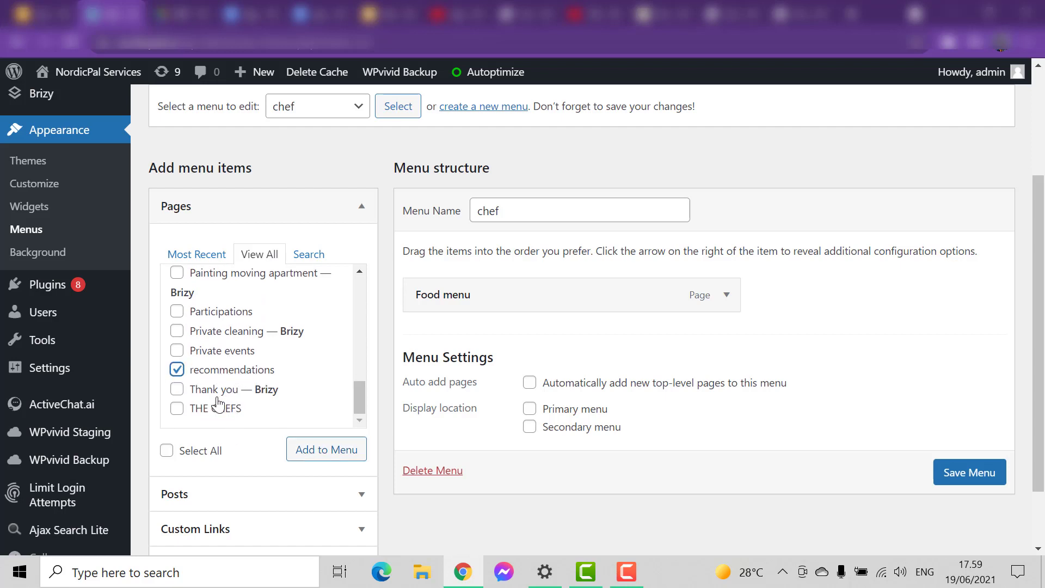
{"action": "left_click", "coordinate": [342, 455]}
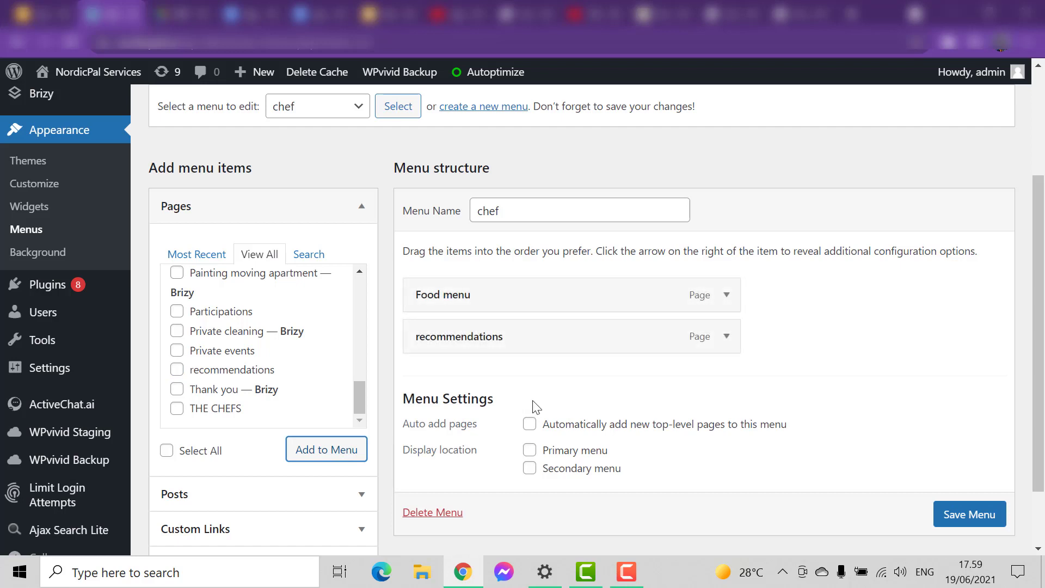
- Add the blog and Booking pages to the chef menu together
{"action": "scroll", "coordinate": [307, 390], "scroll_direction": "up", "scroll_amount": 10}
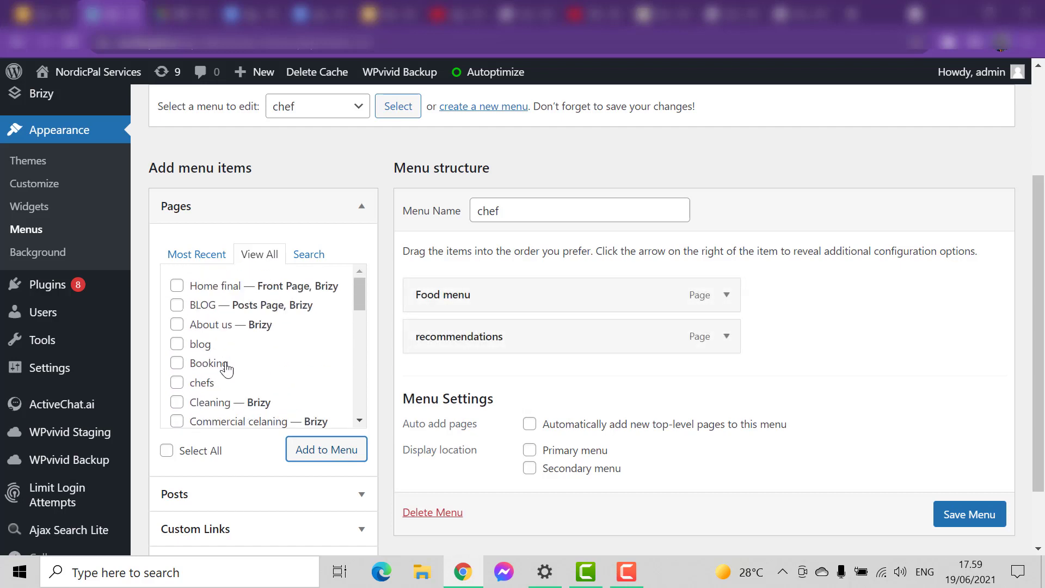
{"action": "left_click", "coordinate": [177, 345]}
{"action": "left_click", "coordinate": [176, 363]}
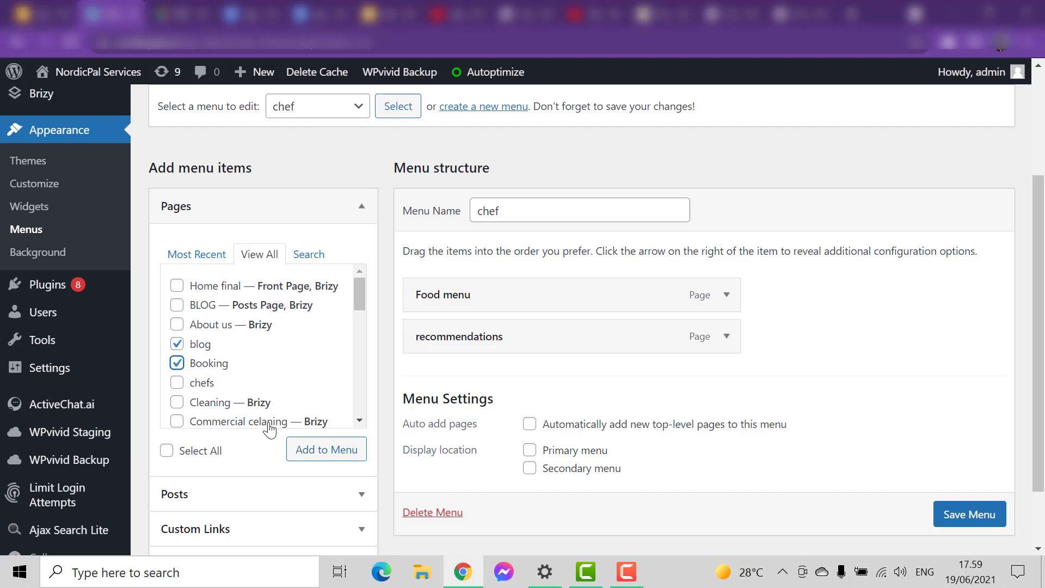
{"action": "left_click", "coordinate": [298, 449]}
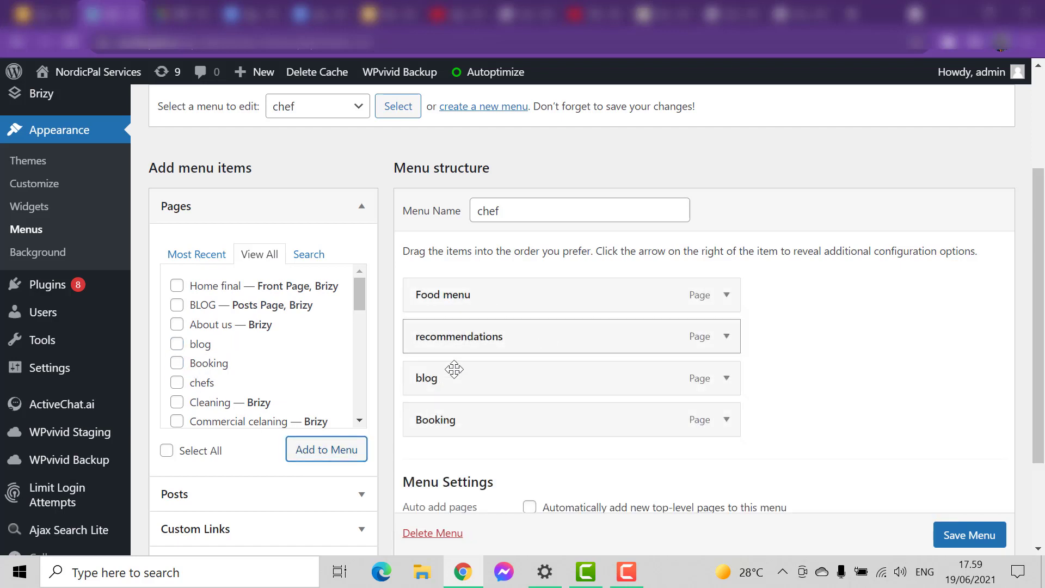
- Save the chef menu and check its list of items
{"action": "scroll", "coordinate": [644, 326], "scroll_direction": "down", "scroll_amount": 2}
{"action": "scroll", "coordinate": [645, 329], "scroll_direction": "up", "scroll_amount": 3}
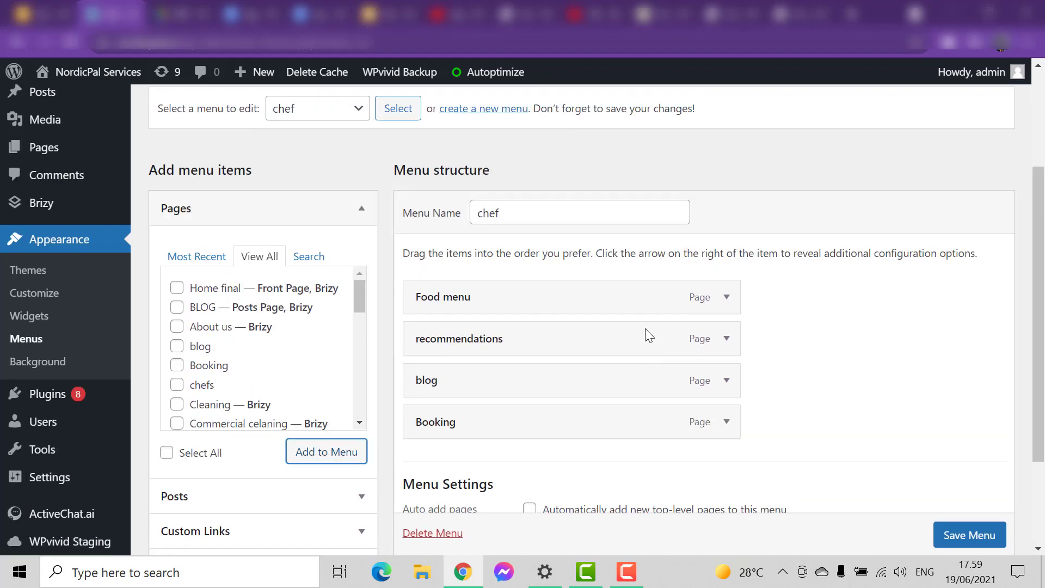
{"action": "scroll", "coordinate": [784, 261], "scroll_direction": "down", "scroll_amount": 4}
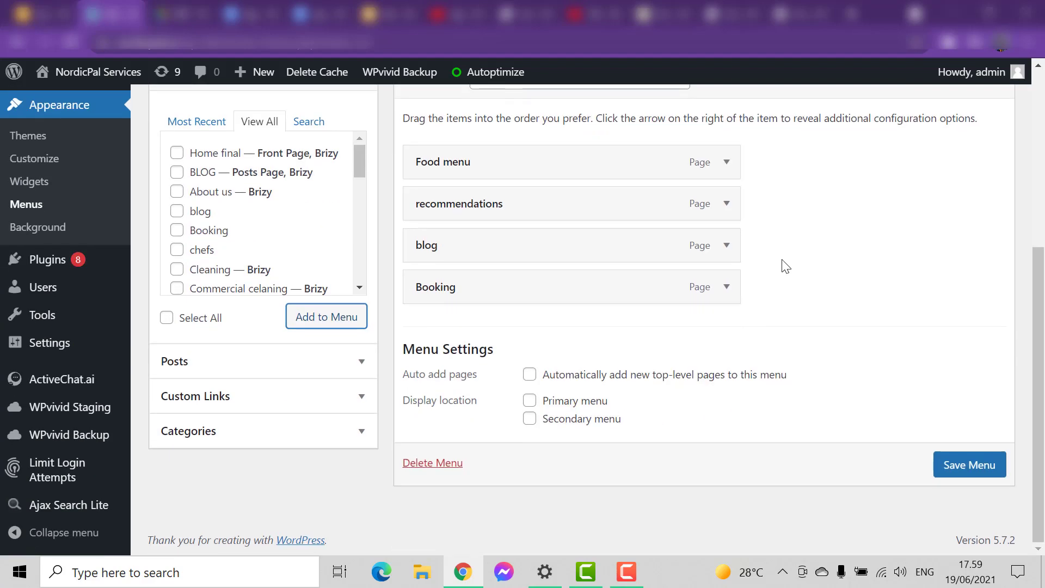
{"action": "left_click", "coordinate": [961, 466]}
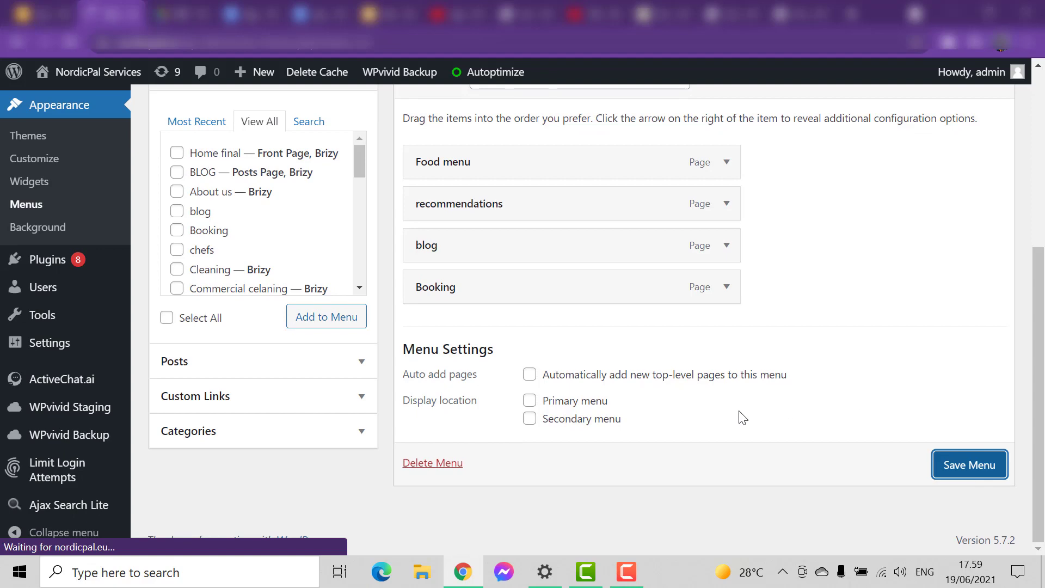
{"action": "scroll", "coordinate": [692, 396], "scroll_direction": "up", "scroll_amount": 6}
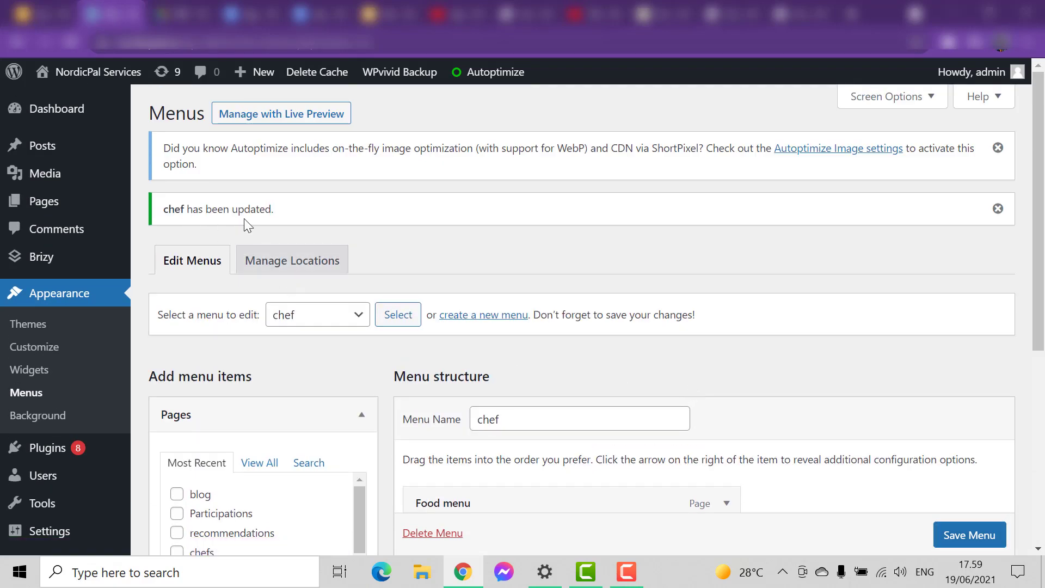
{"action": "scroll", "coordinate": [467, 290], "scroll_direction": "down", "scroll_amount": 5}
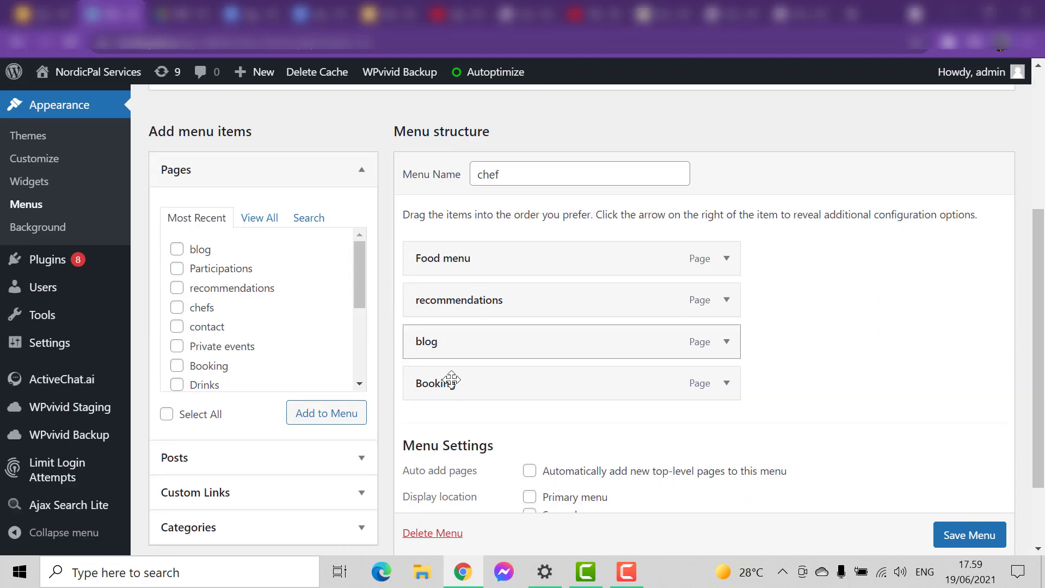
{"action": "scroll", "coordinate": [637, 296], "scroll_direction": "up", "scroll_amount": 5}
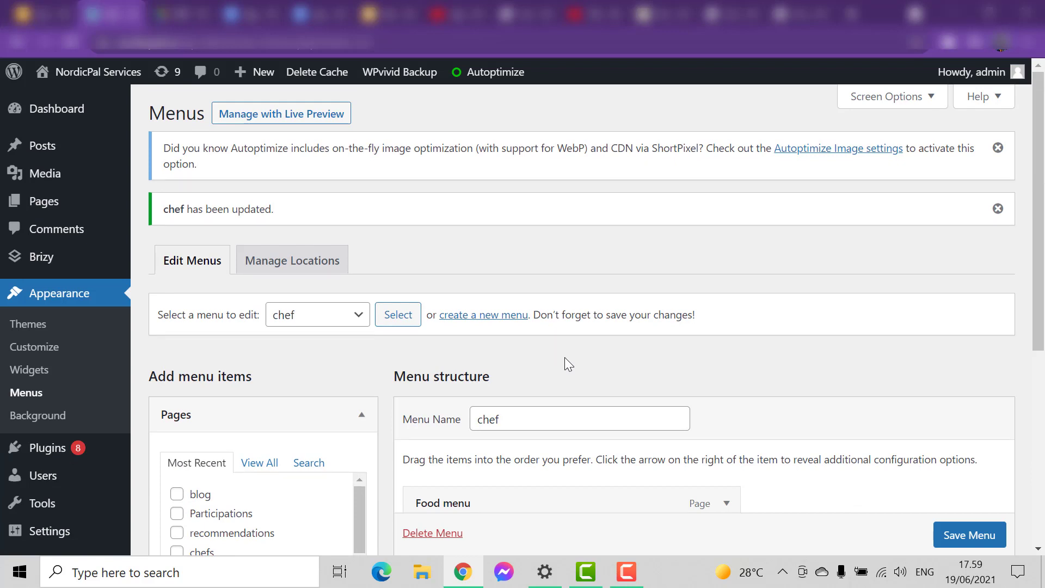
- Create another new menu named booking, leaving the automatic page adding and display locations unselected
{"action": "left_click", "coordinate": [494, 315]}
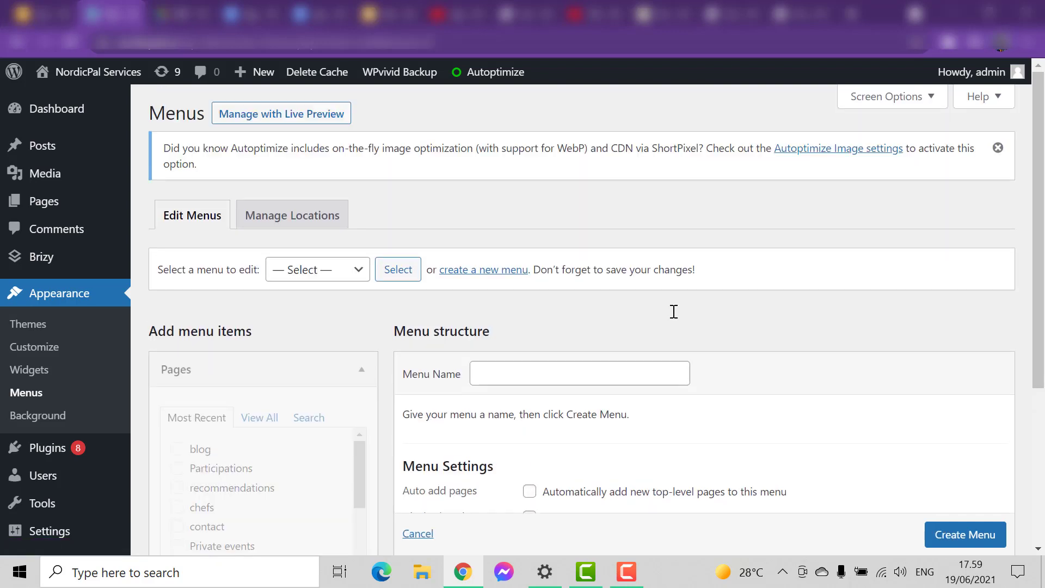
{"action": "left_click", "coordinate": [537, 379]}
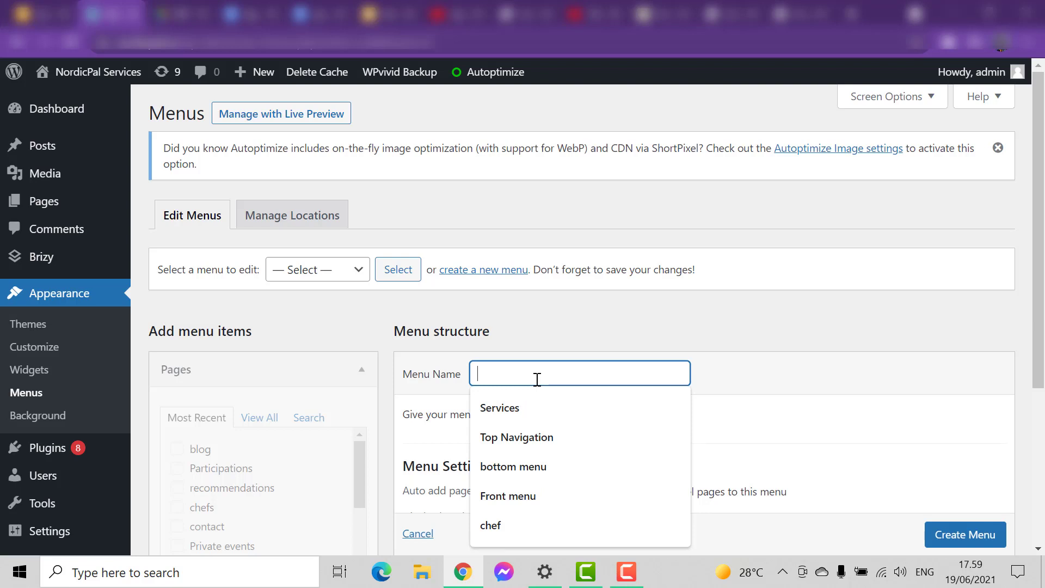
{"action": "type", "text": "booking"}
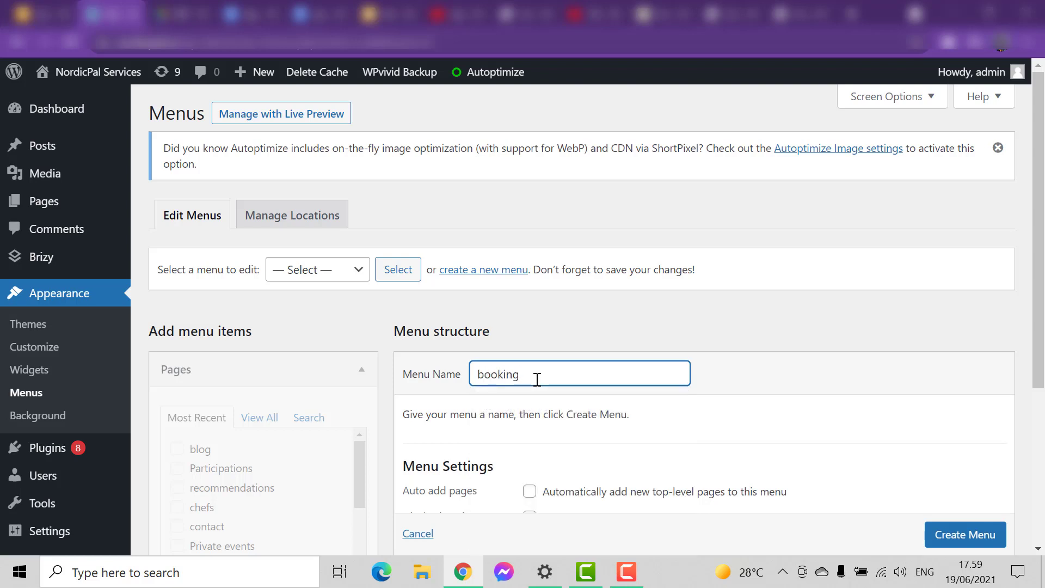
{"action": "left_click", "coordinate": [771, 333]}
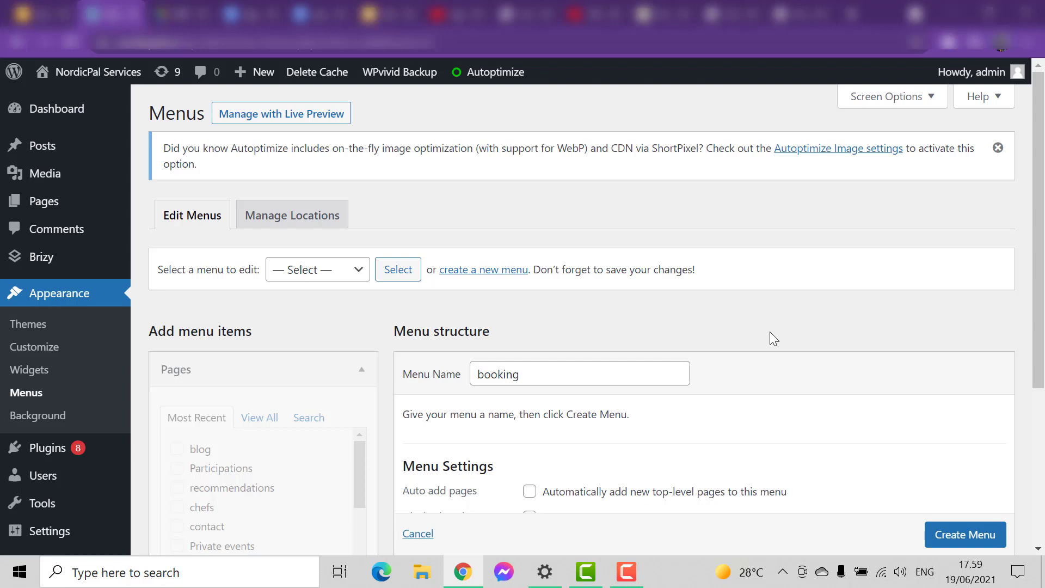
{"action": "scroll", "coordinate": [620, 390], "scroll_direction": "down", "scroll_amount": 1}
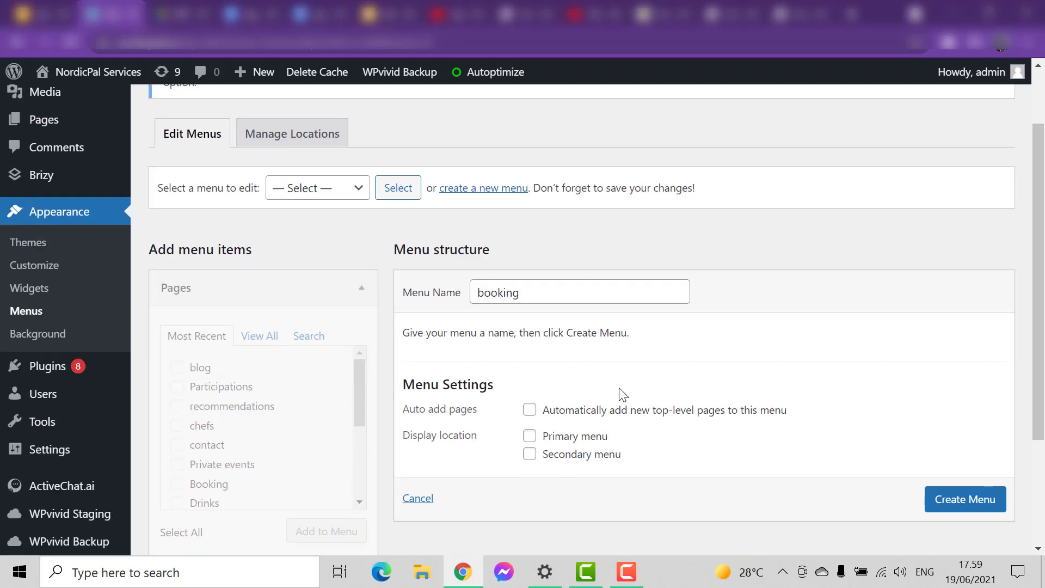
{"action": "left_click", "coordinate": [969, 501]}
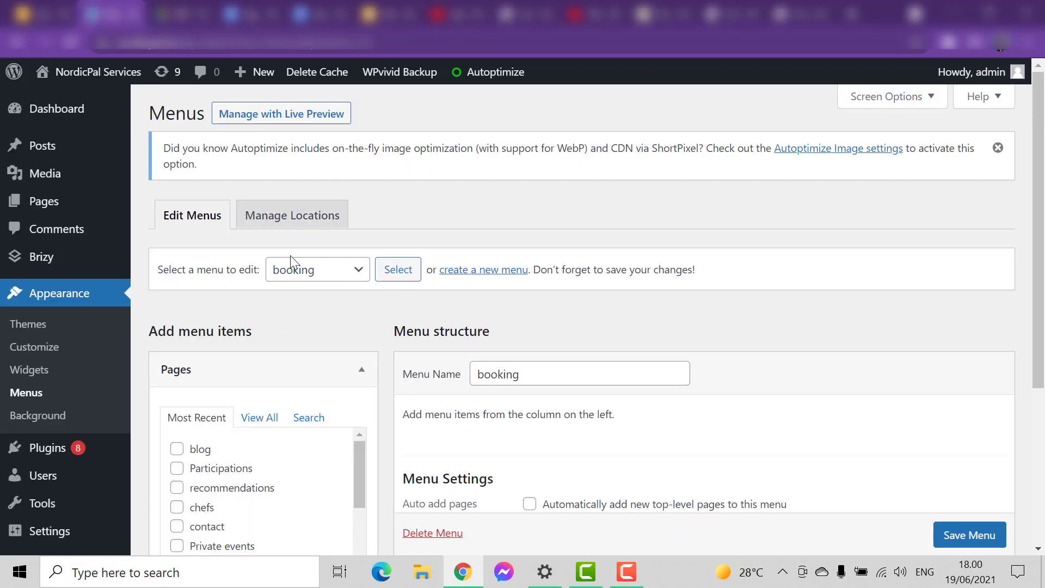
- Add the Food menu page to the booking menu from the full list of pages
{"action": "scroll", "coordinate": [360, 307], "scroll_direction": "down", "scroll_amount": 1}
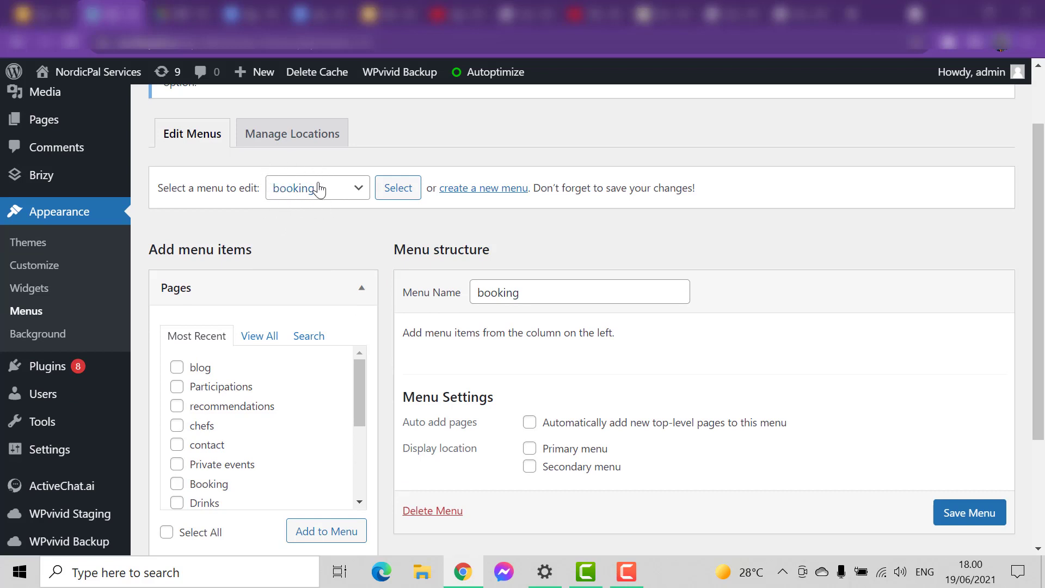
{"action": "left_click", "coordinate": [580, 298]}
{"action": "scroll", "coordinate": [608, 297], "scroll_direction": "down", "scroll_amount": 3}
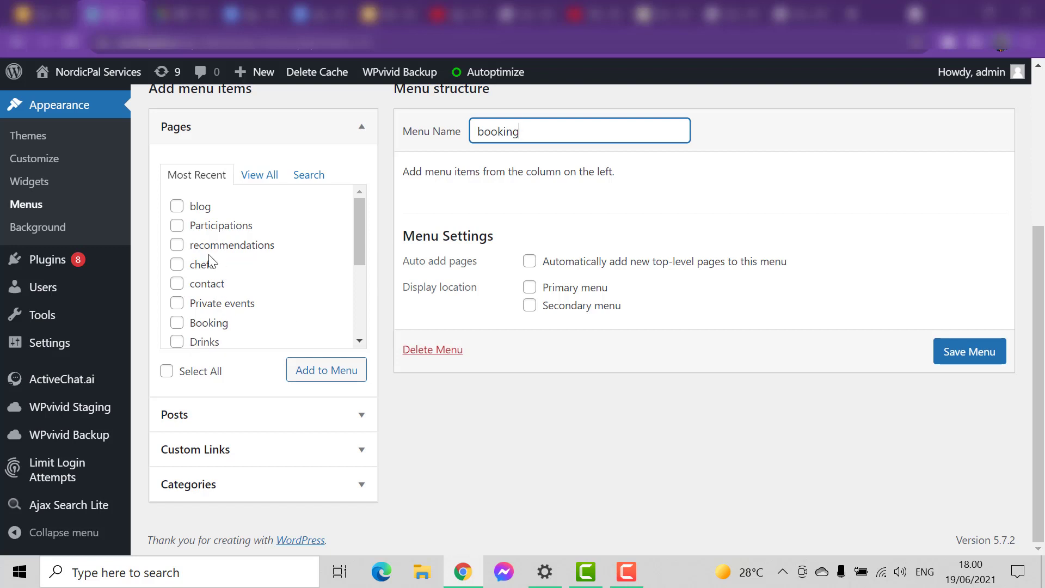
{"action": "left_click", "coordinate": [260, 175]}
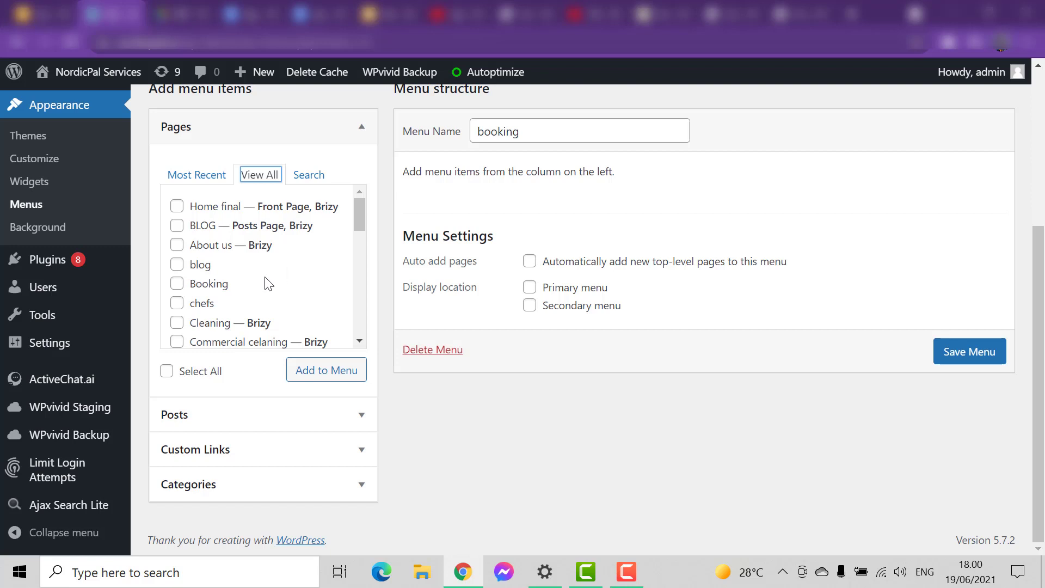
{"action": "scroll", "coordinate": [222, 259], "scroll_direction": "up", "scroll_amount": 2}
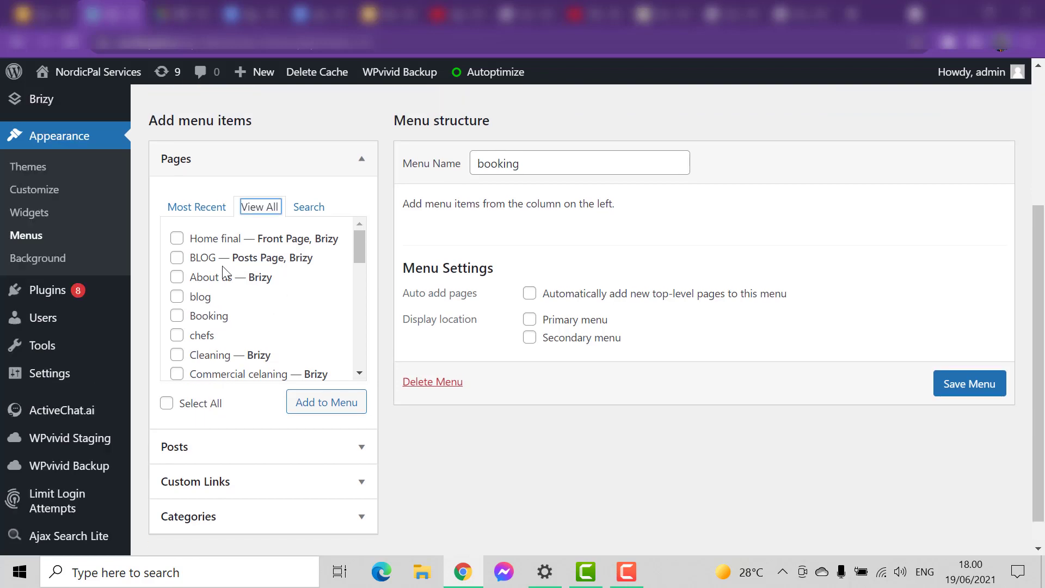
{"action": "scroll", "coordinate": [229, 313], "scroll_direction": "down", "scroll_amount": 2}
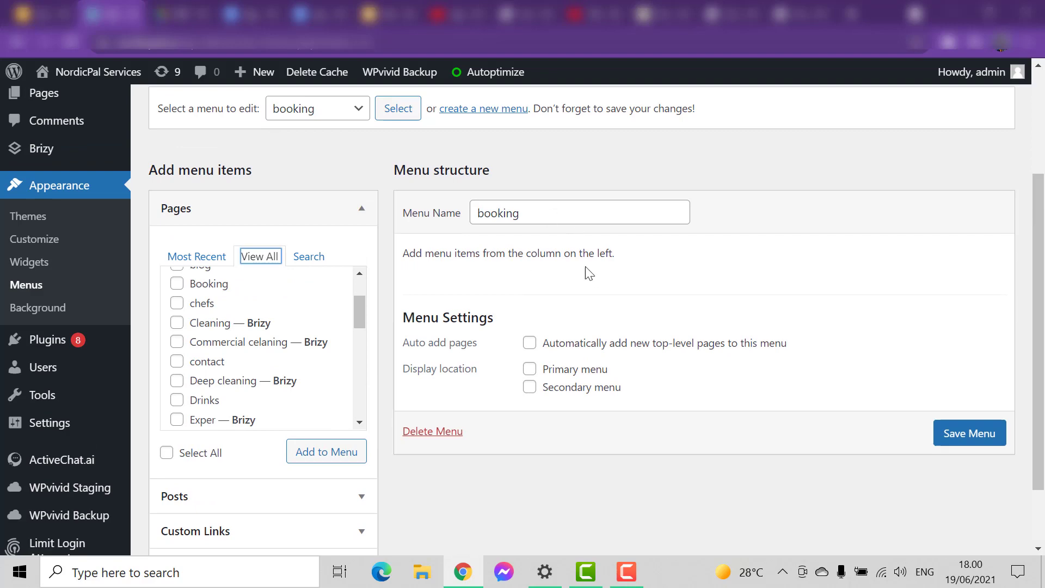
{"action": "scroll", "coordinate": [811, 291], "scroll_direction": "up", "scroll_amount": 2}
{"action": "left_click", "coordinate": [797, 347]}
{"action": "left_click_drag", "start_coordinate": [1040, 304], "coordinate": [1039, 342]}
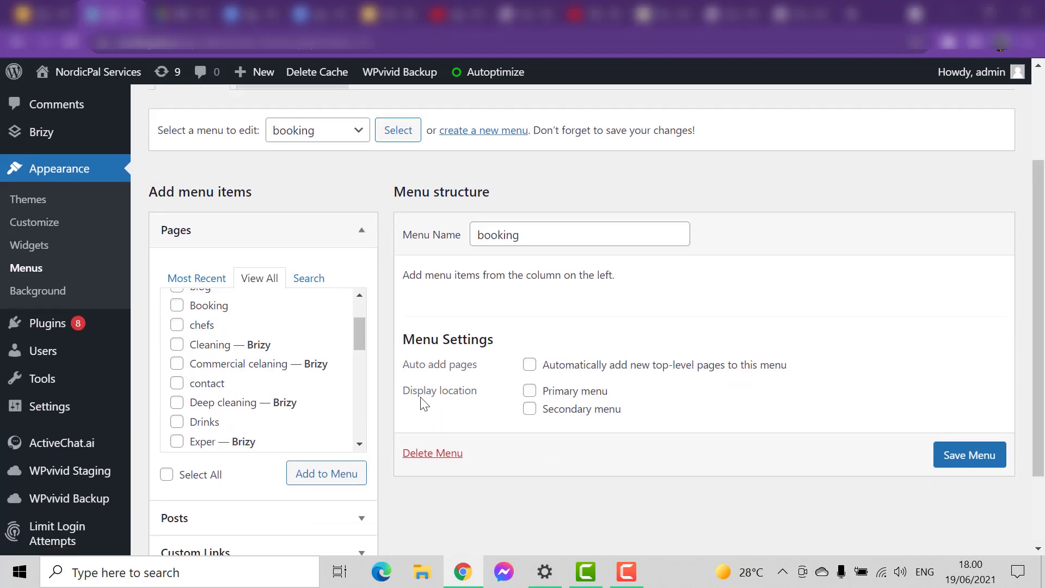
{"action": "left_click_drag", "start_coordinate": [358, 331], "coordinate": [357, 380]}
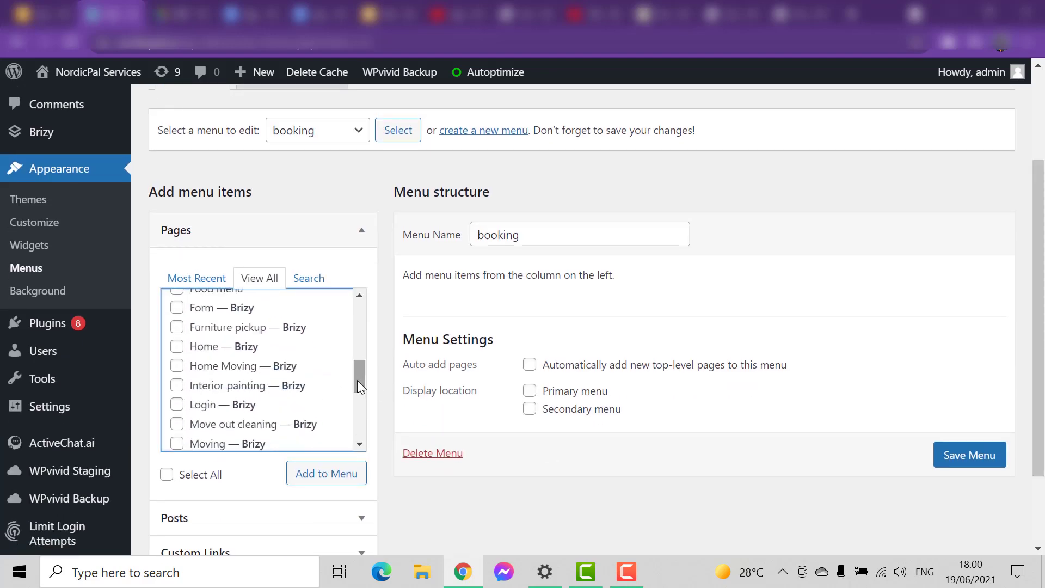
{"action": "scroll", "coordinate": [218, 344], "scroll_direction": "up", "scroll_amount": 3}
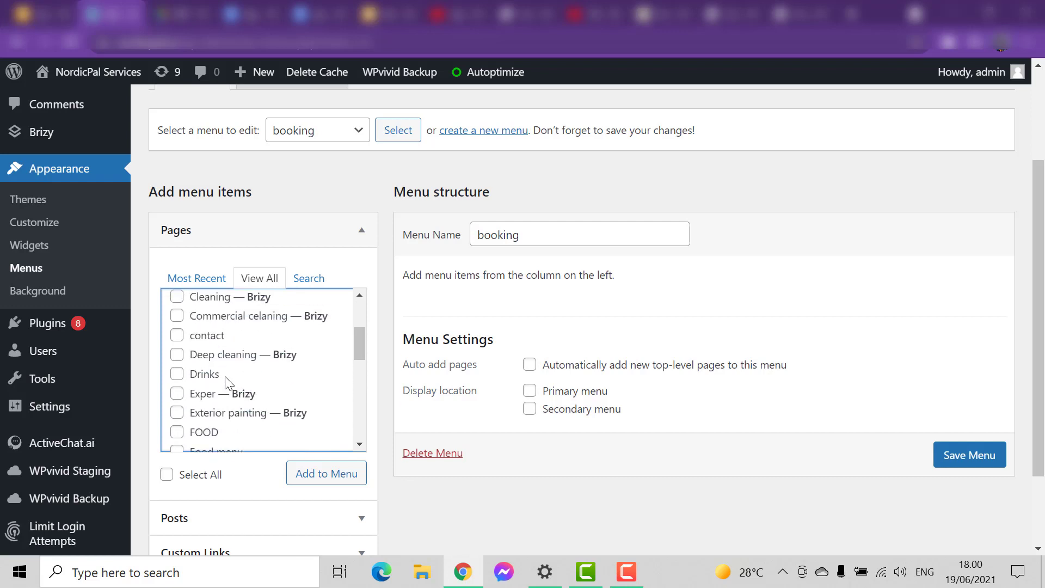
{"action": "scroll", "coordinate": [225, 384], "scroll_direction": "down", "scroll_amount": 2}
{"action": "left_click", "coordinate": [177, 371]}
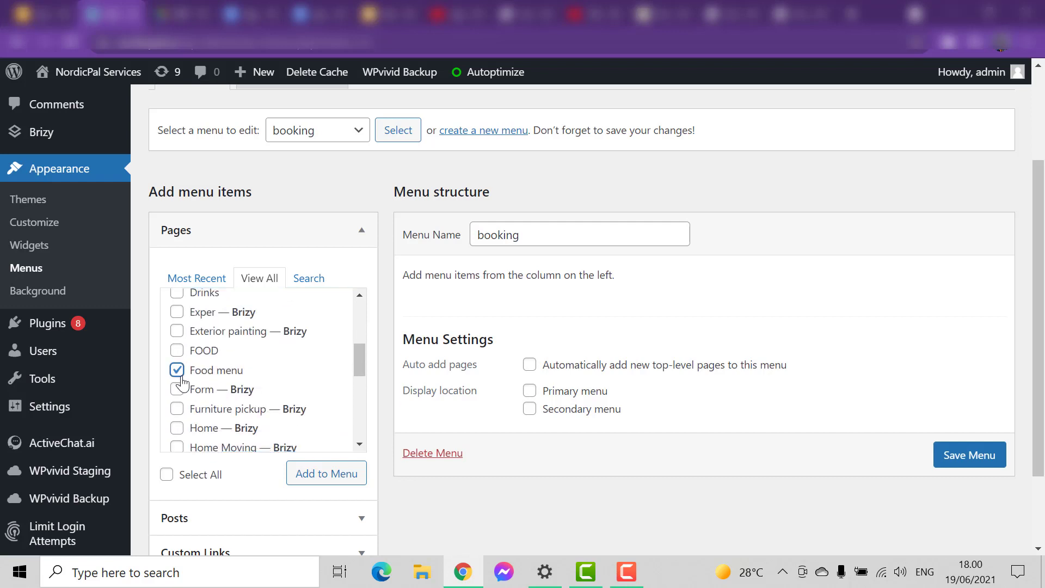
{"action": "left_click", "coordinate": [303, 472]}
- Add the recommendations page to the booking menu
{"action": "scroll", "coordinate": [746, 313], "scroll_direction": "down", "scroll_amount": 2}
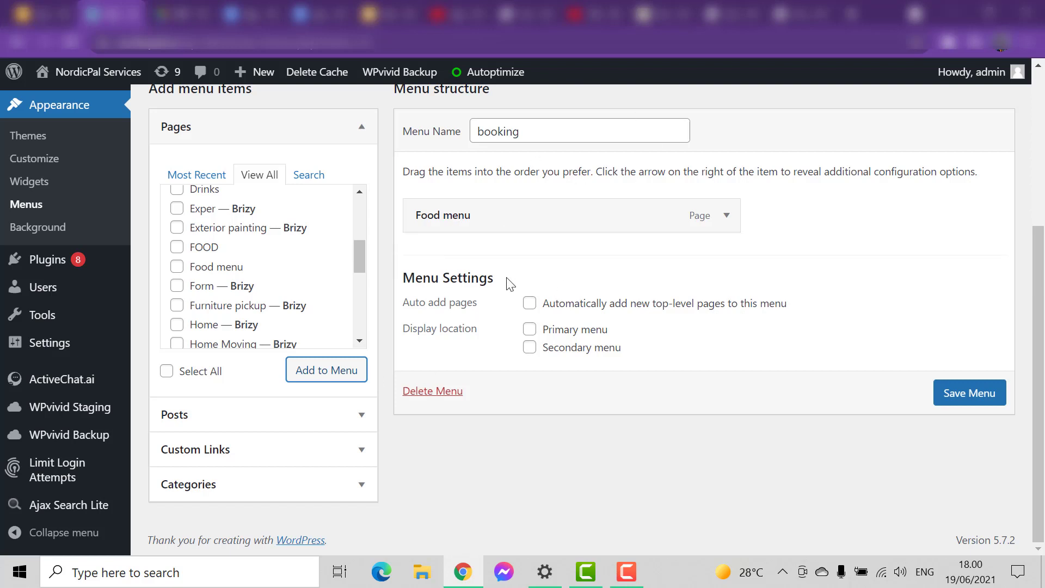
{"action": "scroll", "coordinate": [295, 329], "scroll_direction": "down", "scroll_amount": 7}
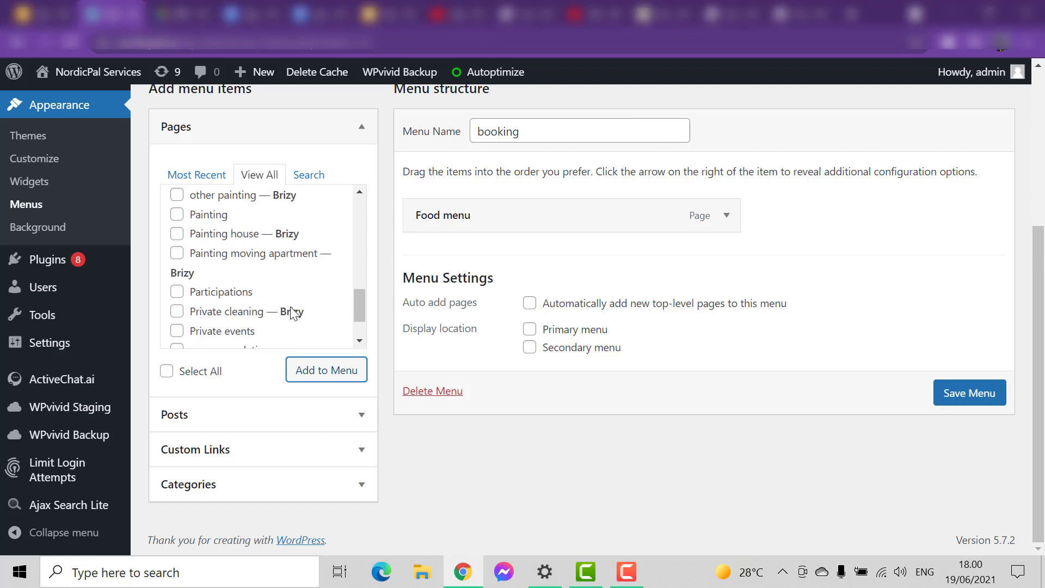
{"action": "left_click", "coordinate": [177, 289]}
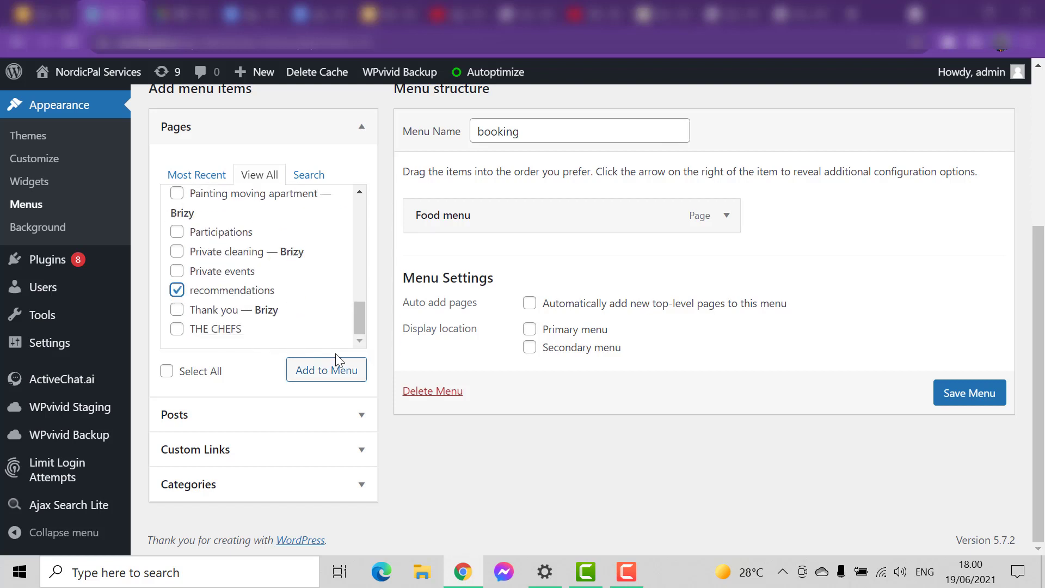
{"action": "left_click", "coordinate": [342, 369]}
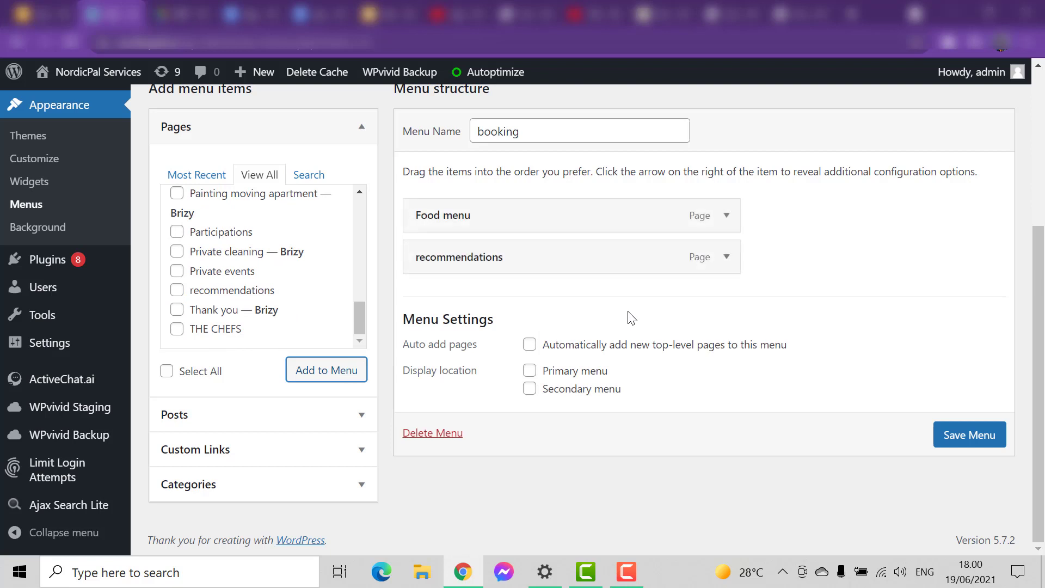
- Add the Booking page to the booking menu below recommendations
{"action": "scroll", "coordinate": [315, 321], "scroll_direction": "up", "scroll_amount": 10}
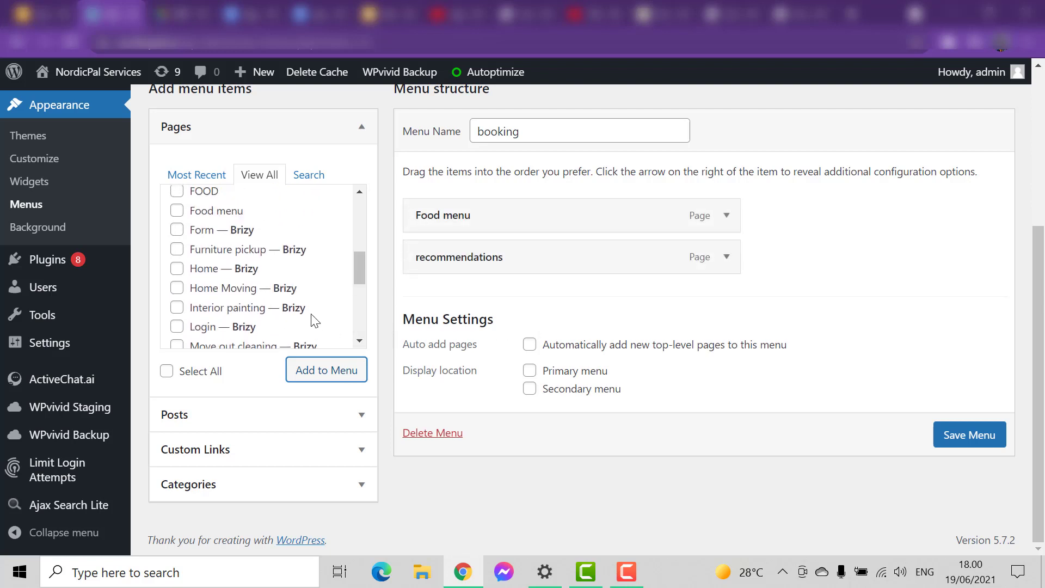
{"action": "left_click", "coordinate": [177, 284]}
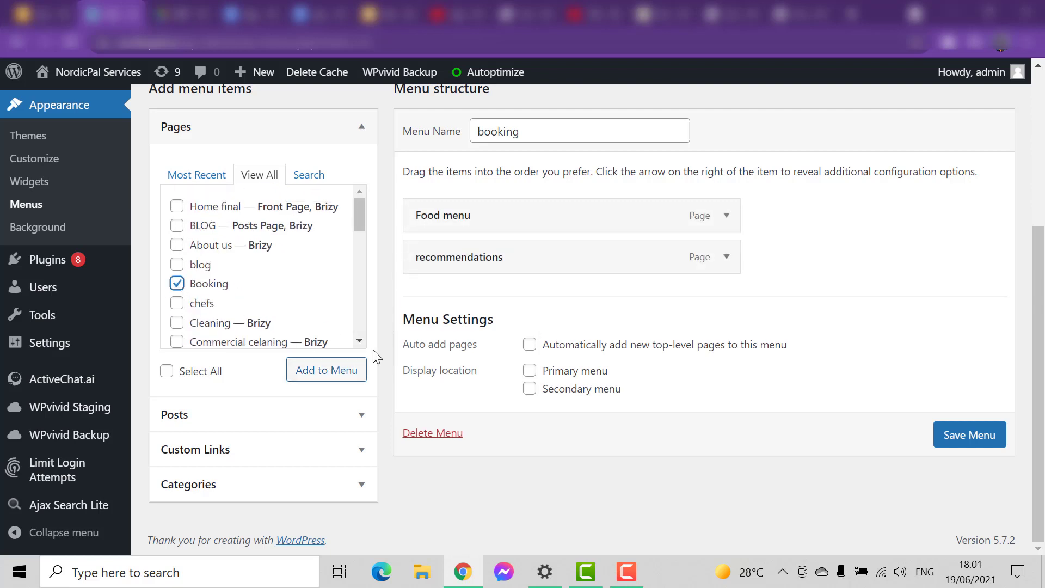
{"action": "left_click", "coordinate": [344, 375]}
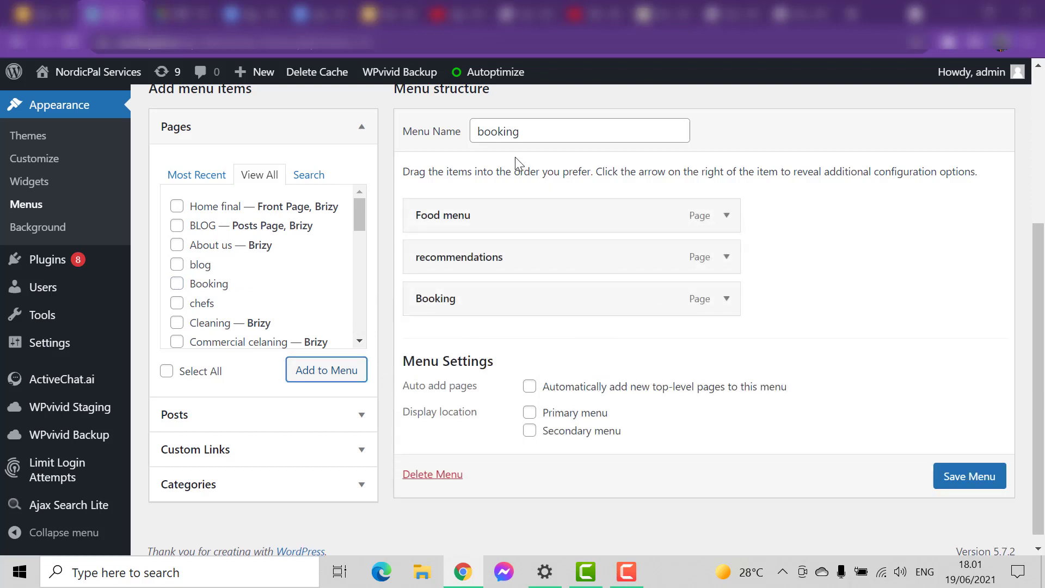
- Expand the Booking item in the menu structure and remove it from the booking menu
{"action": "left_click", "coordinate": [555, 122]}
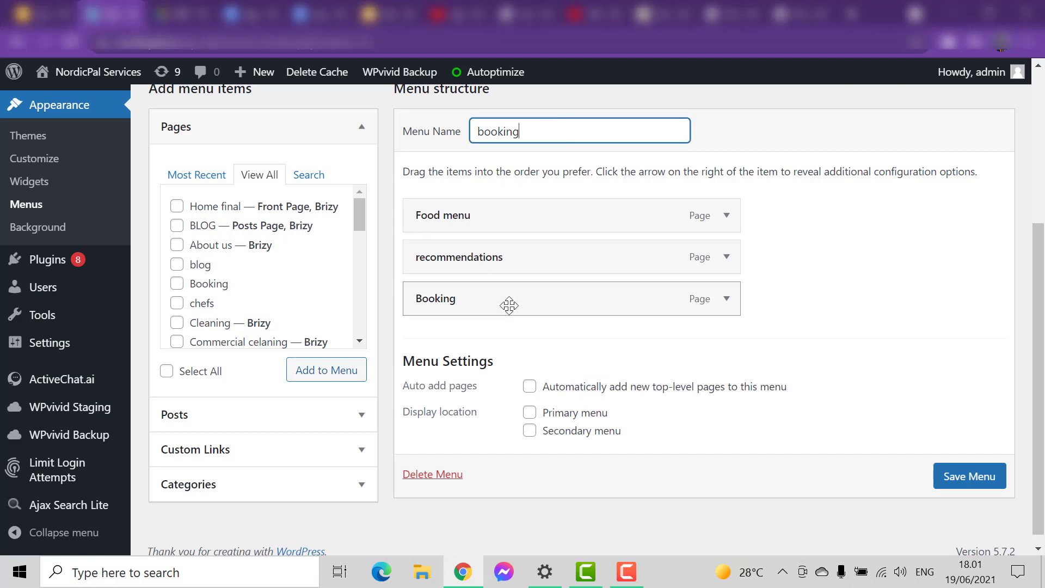
{"action": "left_click", "coordinate": [722, 303]}
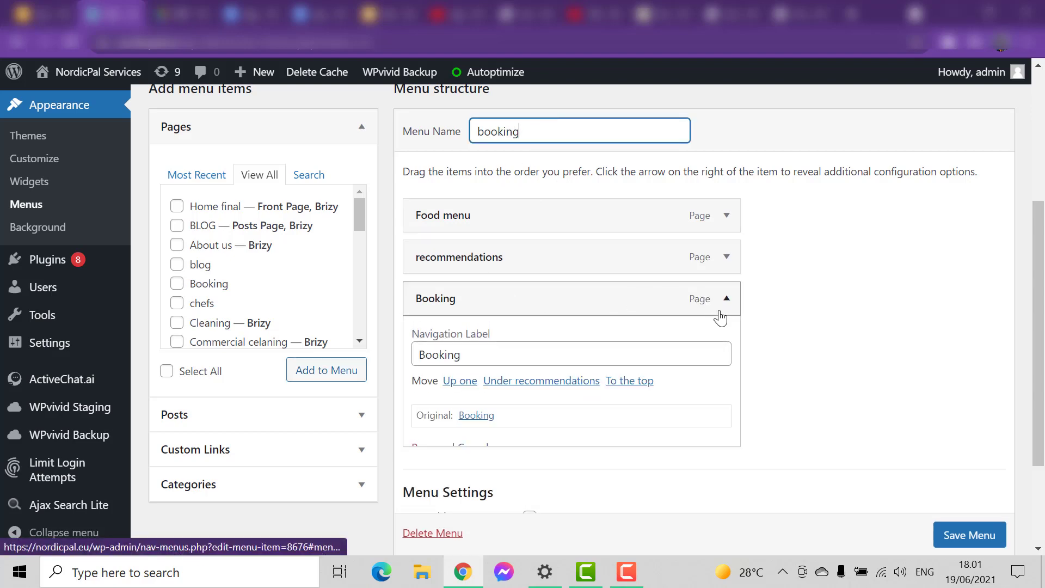
{"action": "scroll", "coordinate": [563, 421], "scroll_direction": "down", "scroll_amount": 2}
{"action": "scroll", "coordinate": [713, 305], "scroll_direction": "up", "scroll_amount": 1}
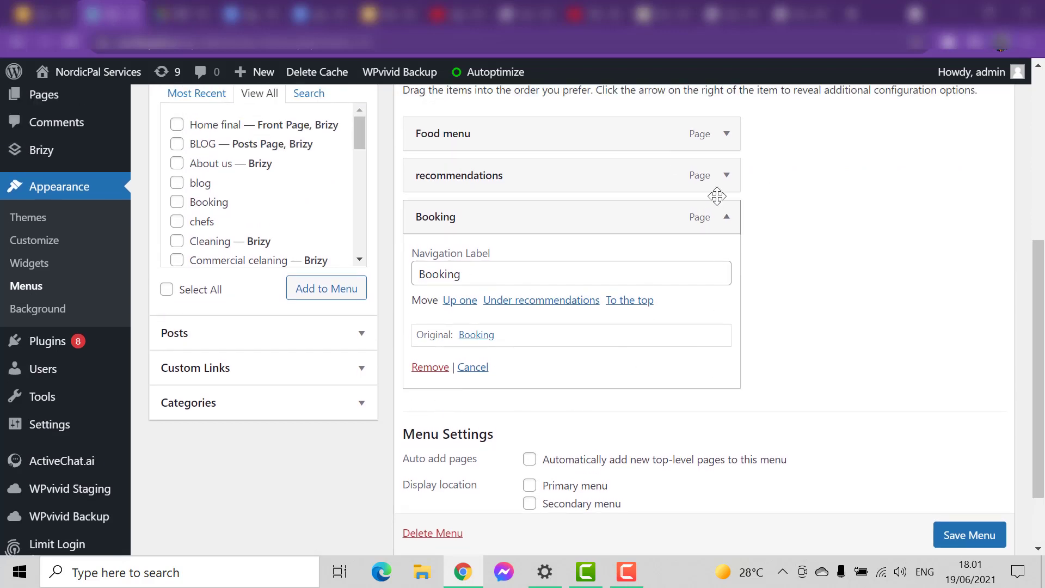
{"action": "left_click", "coordinate": [728, 217]}
{"action": "left_click", "coordinate": [726, 217]}
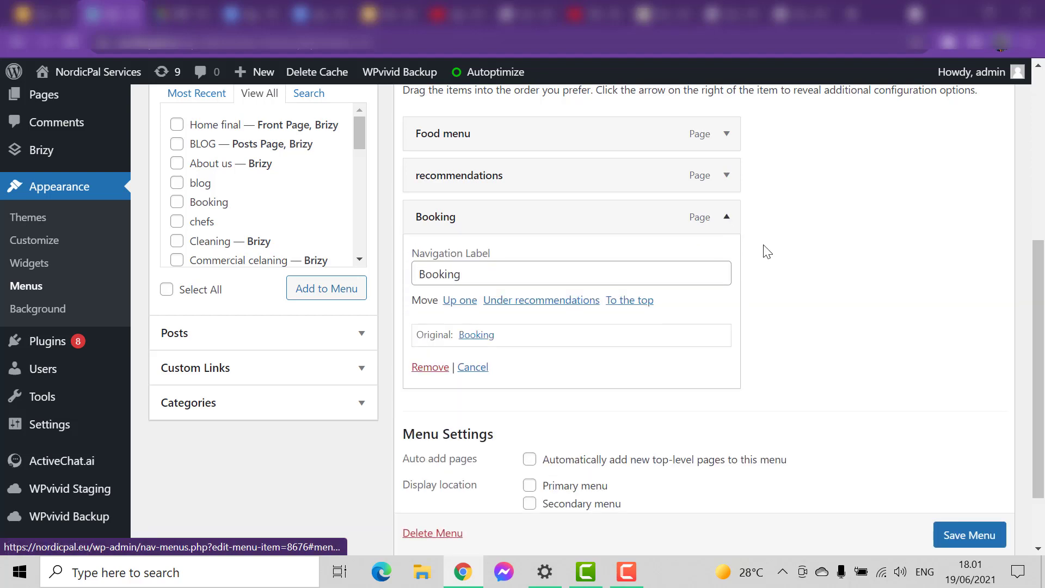
{"action": "left_click", "coordinate": [430, 367]}
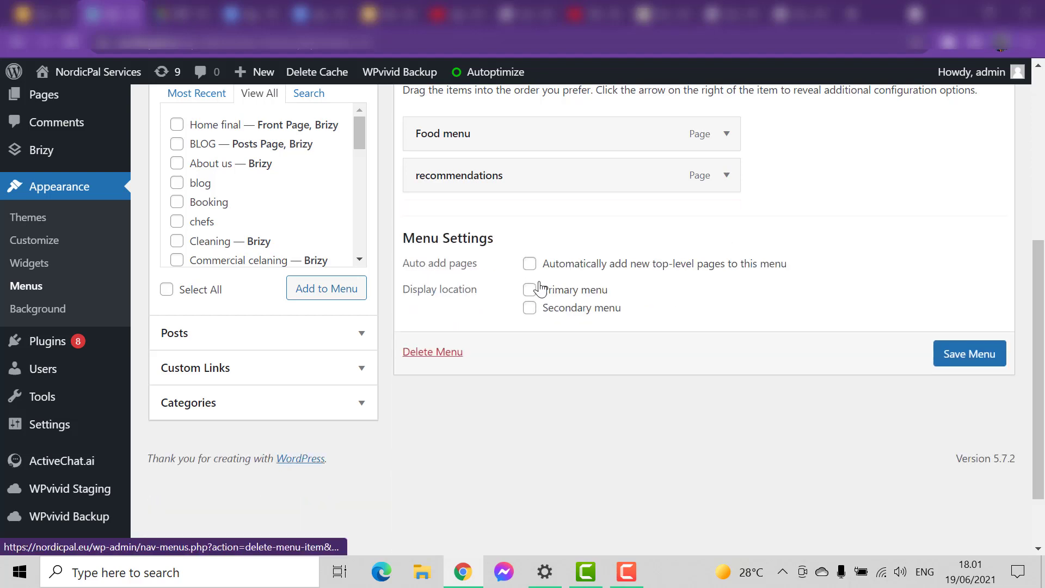
- Add the blog page to the booking menu as the last item
{"action": "scroll", "coordinate": [505, 368], "scroll_direction": "up", "scroll_amount": 3}
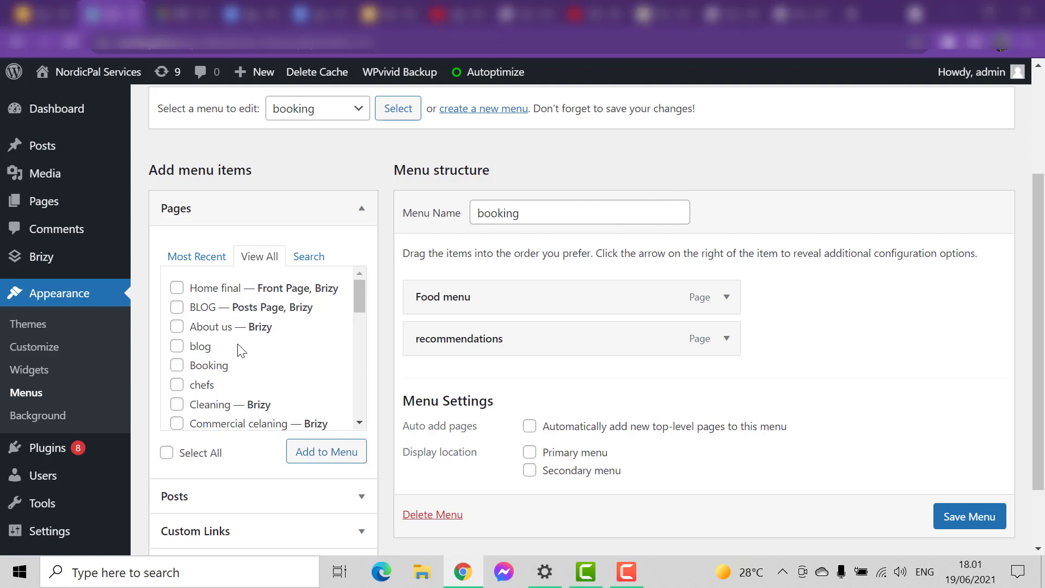
{"action": "scroll", "coordinate": [239, 348], "scroll_direction": "down", "scroll_amount": 2}
{"action": "scroll", "coordinate": [260, 355], "scroll_direction": "up", "scroll_amount": 2}
{"action": "left_click", "coordinate": [178, 347]}
{"action": "left_click", "coordinate": [321, 451]}
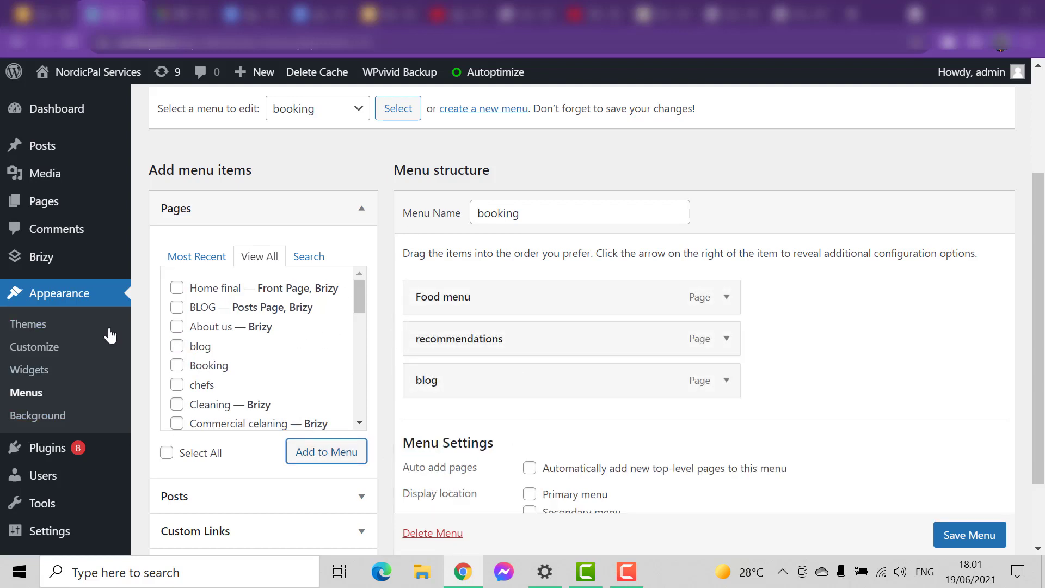
- Check the blog item's options in the menu structure and save the booking menu
{"action": "scroll", "coordinate": [206, 351], "scroll_direction": "down", "scroll_amount": 2}
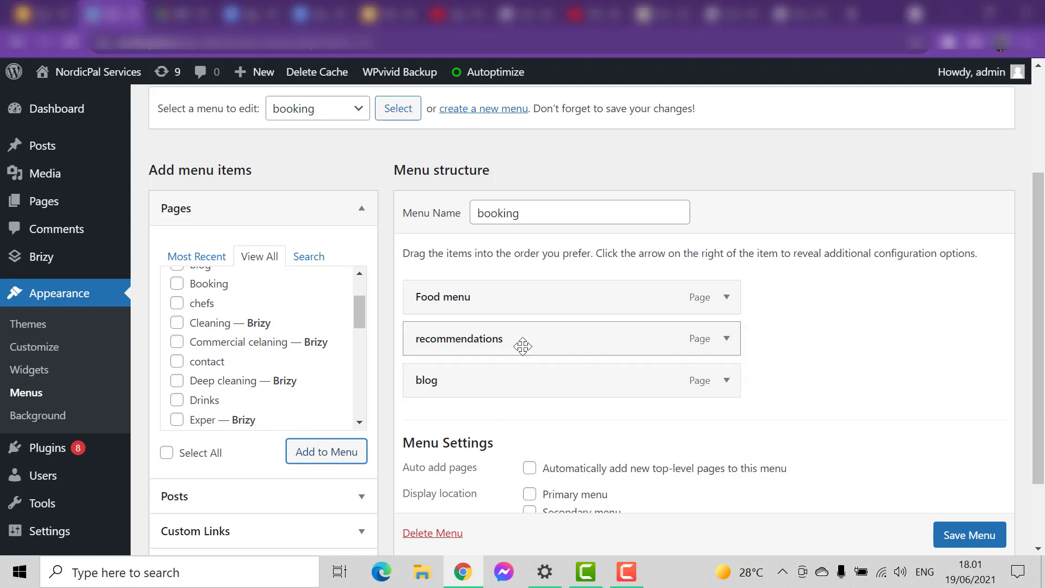
{"action": "scroll", "coordinate": [761, 378], "scroll_direction": "down", "scroll_amount": 1}
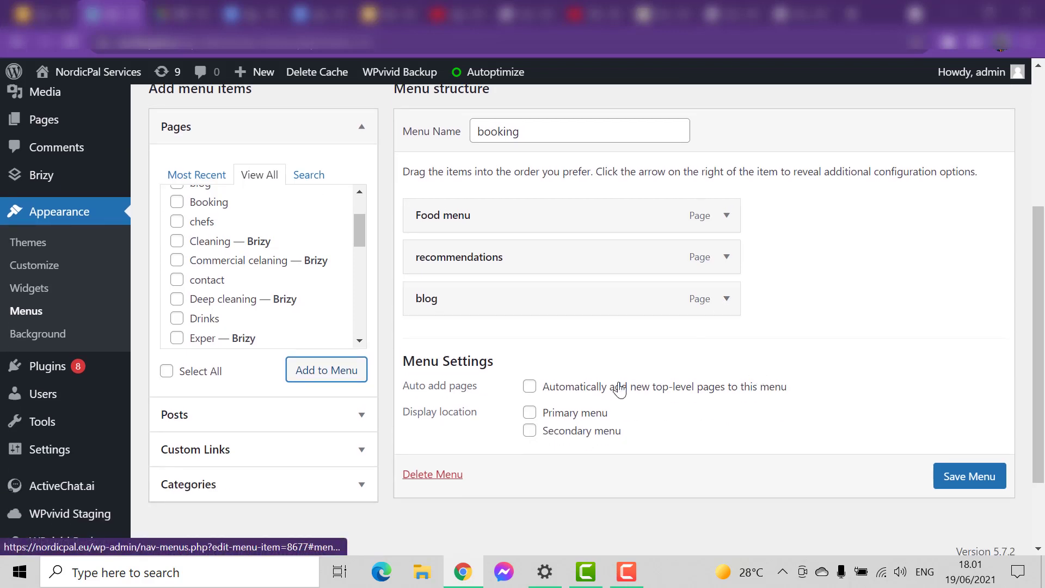
{"action": "scroll", "coordinate": [653, 327], "scroll_direction": "down", "scroll_amount": 1}
{"action": "left_click", "coordinate": [724, 218]}
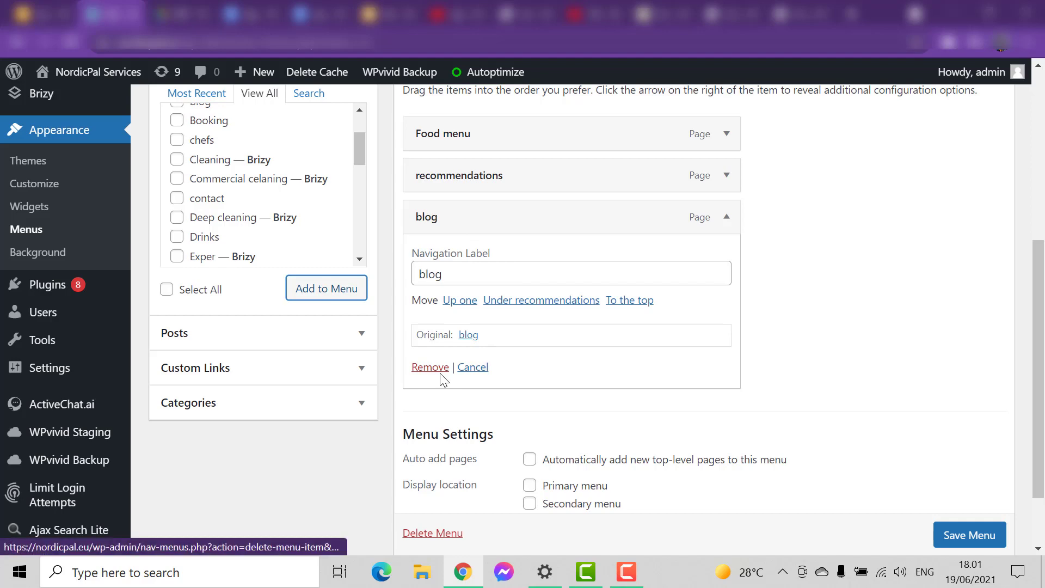
{"action": "scroll", "coordinate": [846, 250], "scroll_direction": "up", "scroll_amount": 3}
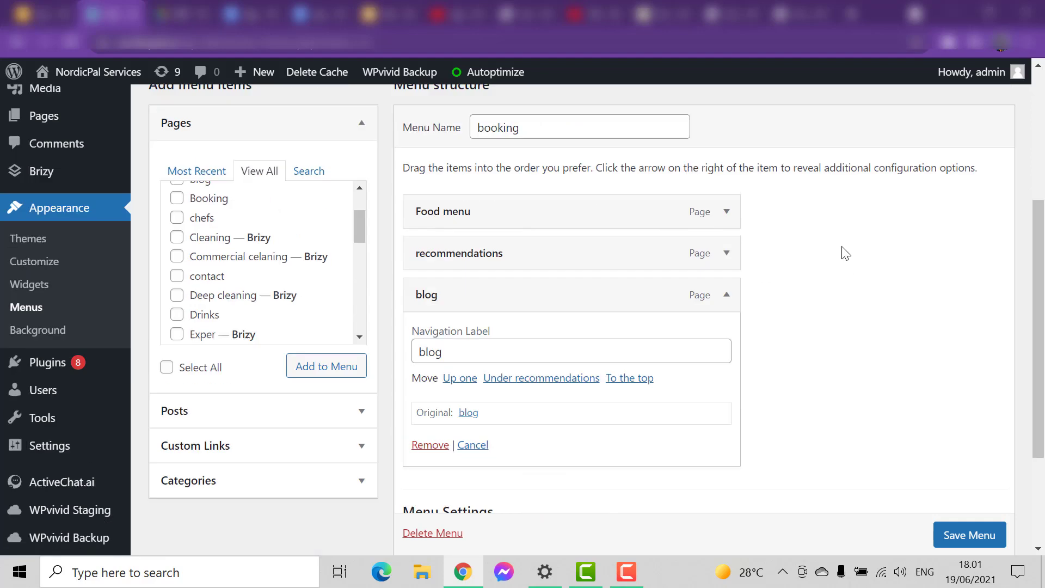
{"action": "left_click", "coordinate": [724, 383]}
{"action": "scroll", "coordinate": [806, 369], "scroll_direction": "down", "scroll_amount": 2}
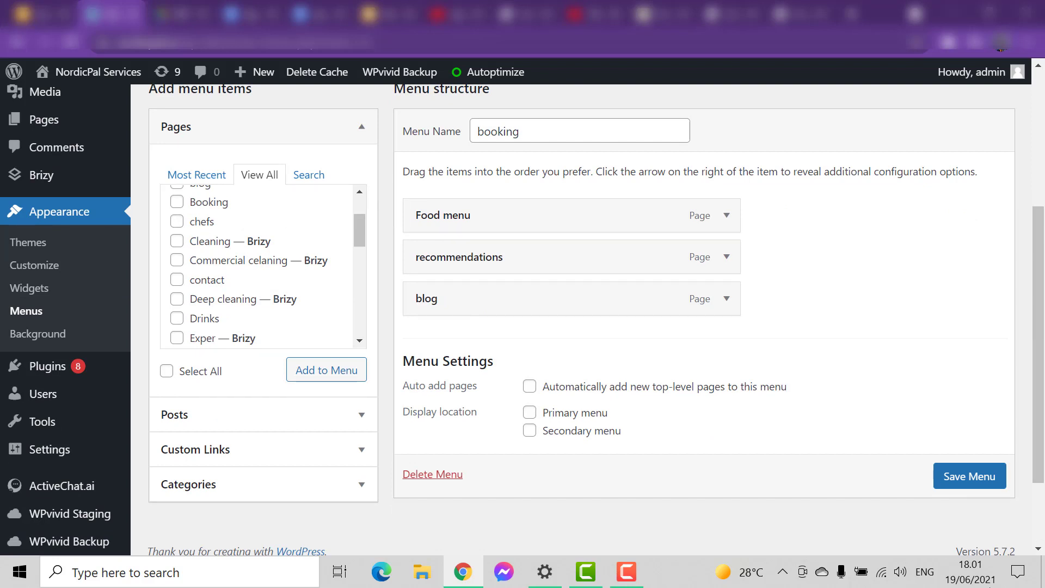
{"action": "left_click", "coordinate": [980, 479]}
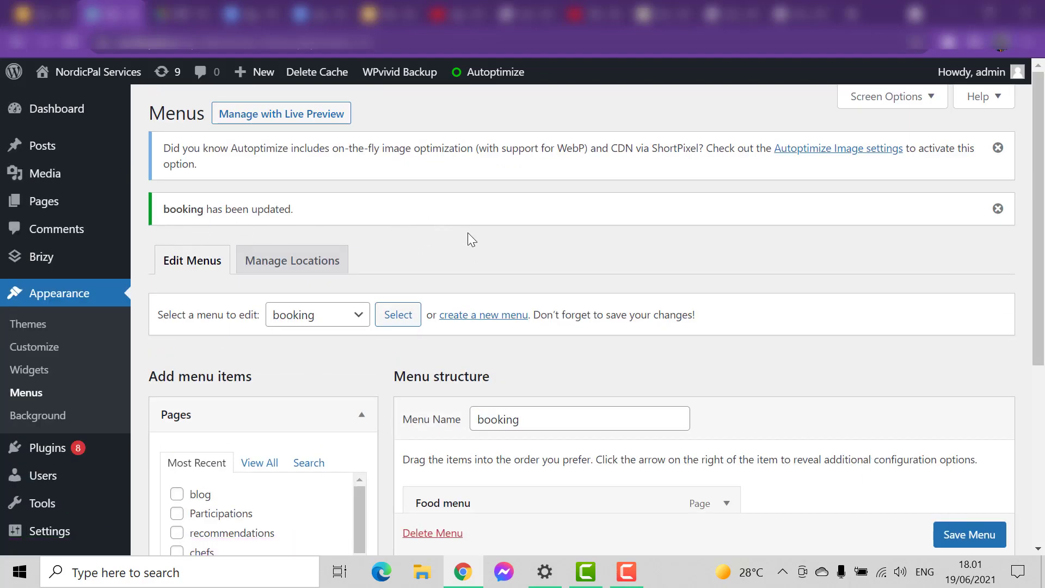
- Create a new menu named "rest page" without assigning it a display location
{"action": "scroll", "coordinate": [468, 233], "scroll_direction": "down", "scroll_amount": 3}
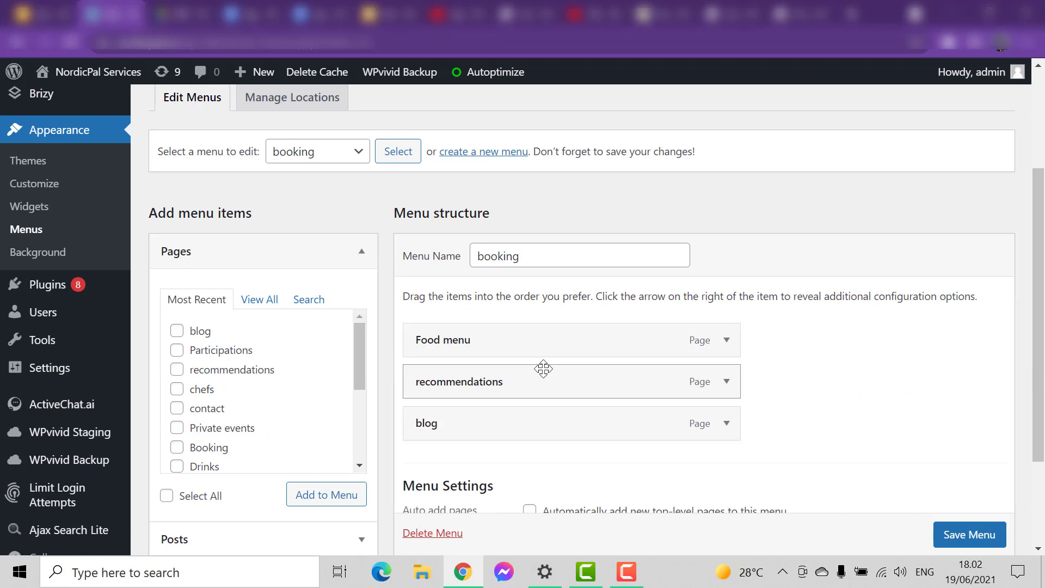
{"action": "left_click", "coordinate": [531, 256]}
{"action": "left_click_drag", "start_coordinate": [532, 256], "coordinate": [498, 256]}
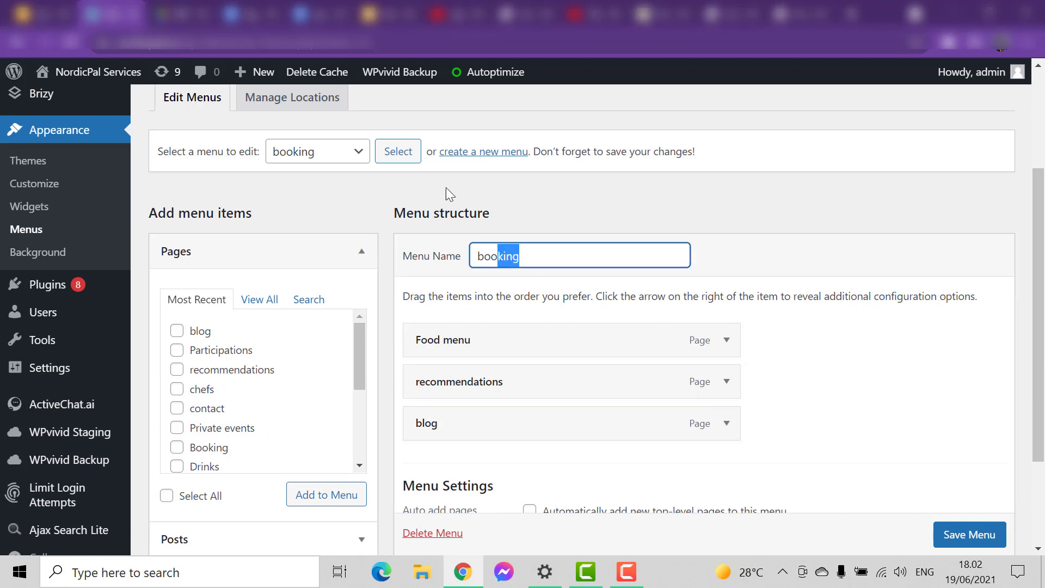
{"action": "left_click", "coordinate": [495, 153]}
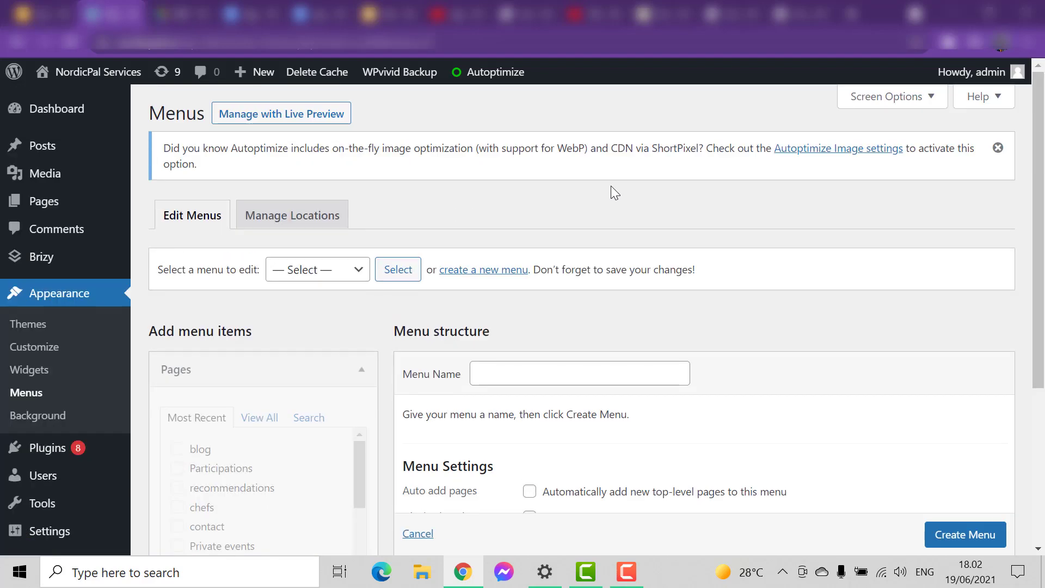
{"action": "scroll", "coordinate": [597, 327], "scroll_direction": "down", "scroll_amount": 3}
{"action": "left_click", "coordinate": [518, 217]}
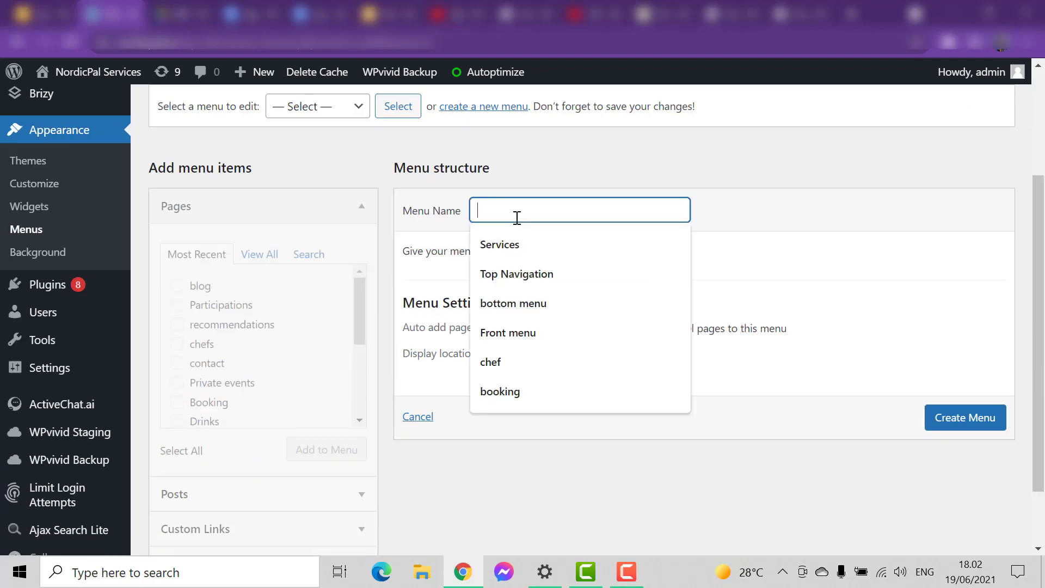
{"action": "type", "text": "rest page"}
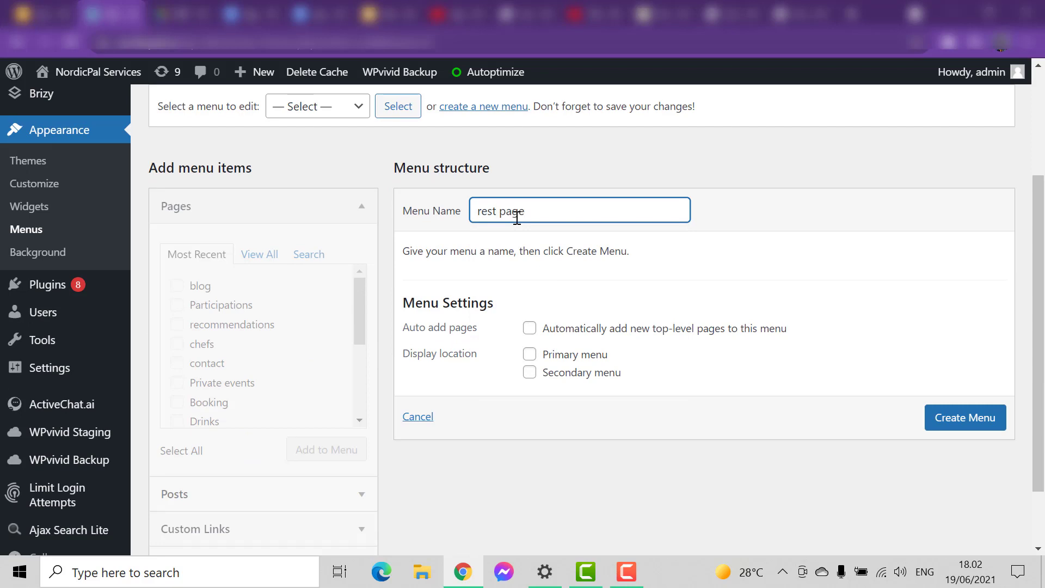
{"action": "left_click", "coordinate": [713, 261]}
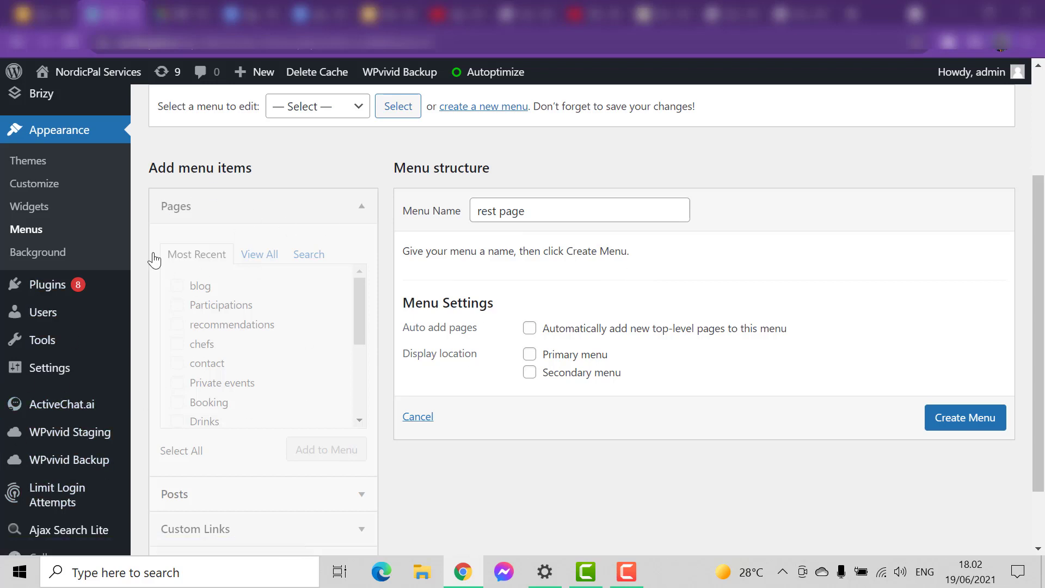
{"action": "left_click", "coordinate": [939, 418]}
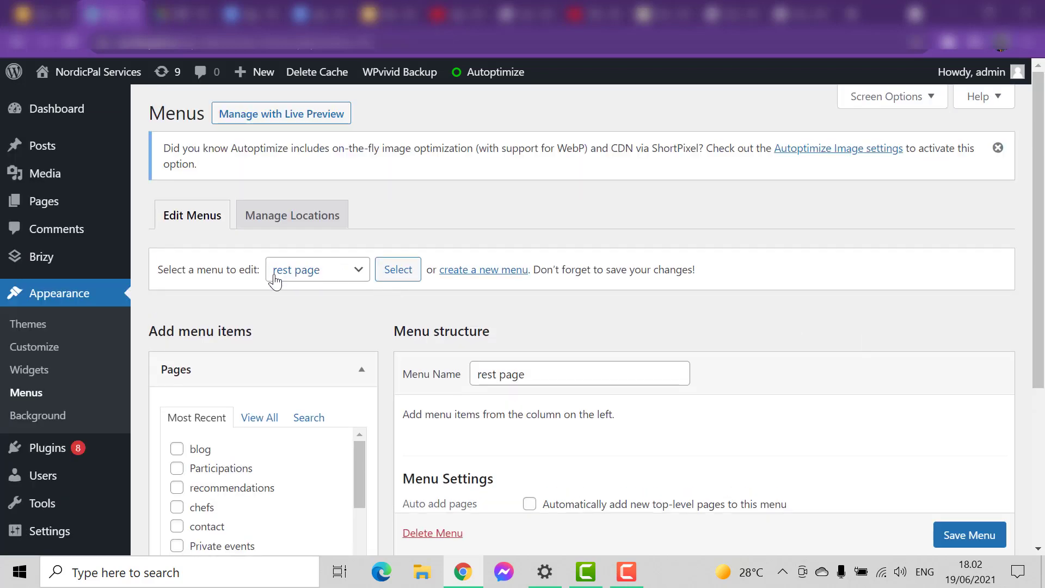
- Add the Booking page from the full list of pages to the rest page menu
{"action": "scroll", "coordinate": [488, 289], "scroll_direction": "down", "scroll_amount": 2}
{"action": "scroll", "coordinate": [543, 370], "scroll_direction": "down", "scroll_amount": 1}
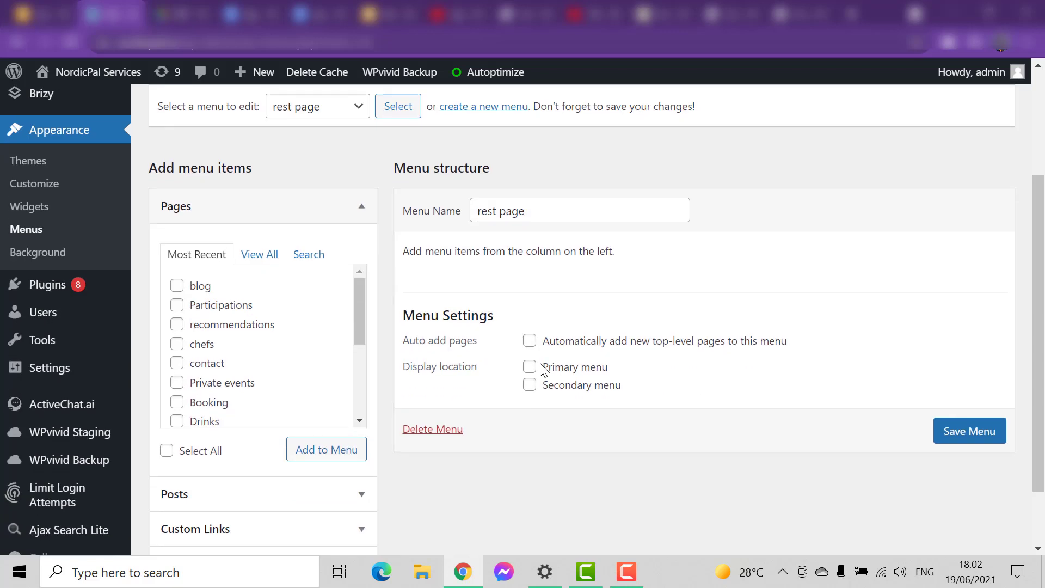
{"action": "left_click", "coordinate": [260, 259]}
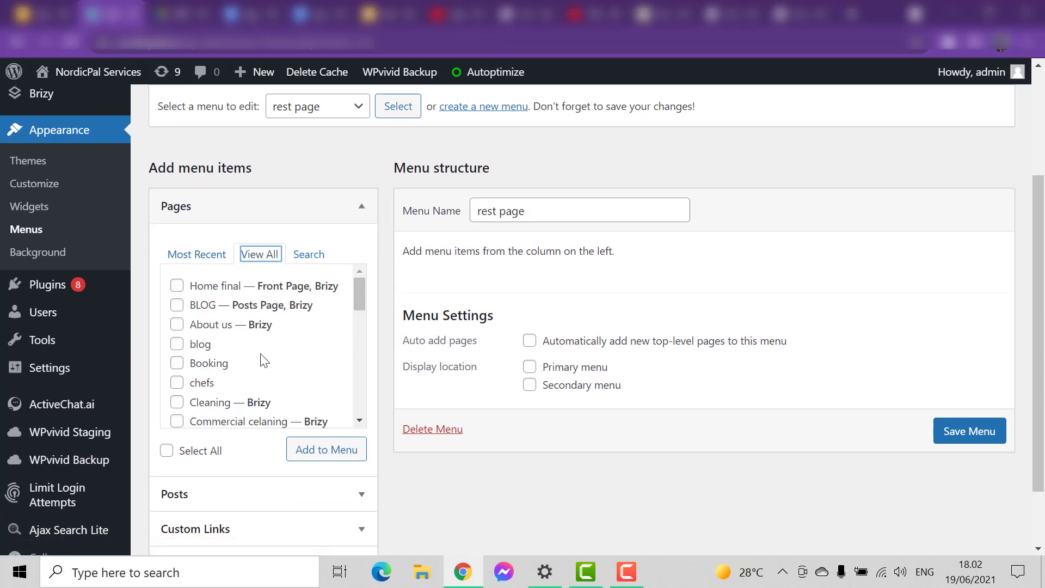
{"action": "left_click", "coordinate": [177, 364]}
{"action": "left_click", "coordinate": [328, 455]}
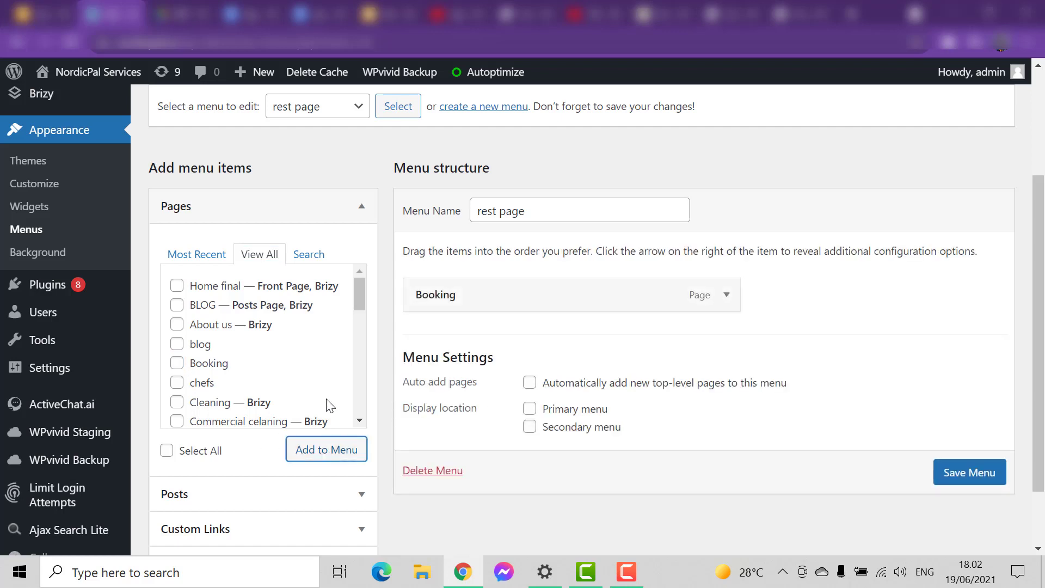
- Add the Food menu page to the rest page menu below Booking
{"action": "scroll", "coordinate": [282, 391], "scroll_direction": "down", "scroll_amount": 3}
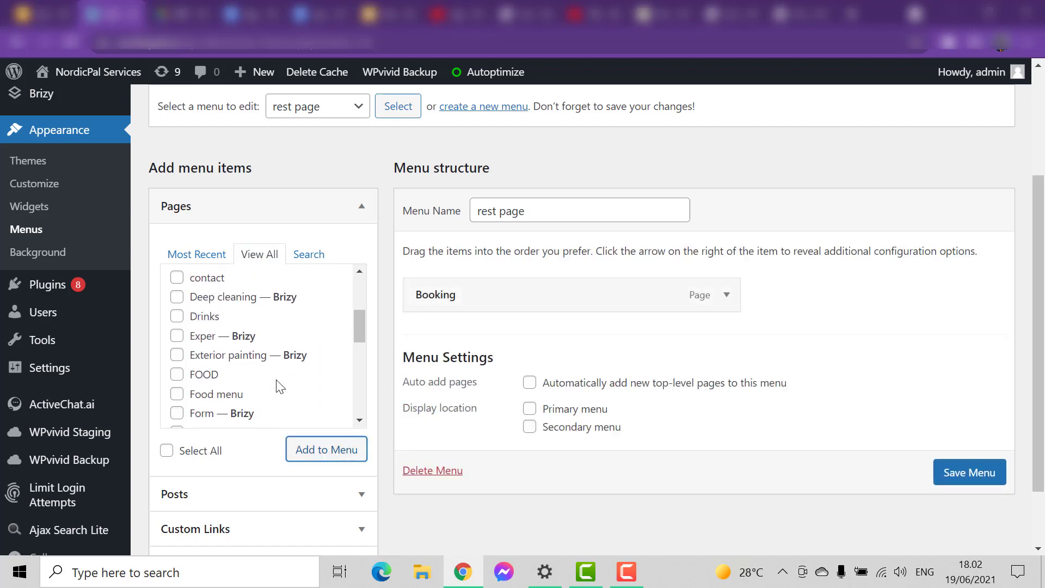
{"action": "left_click", "coordinate": [177, 393]}
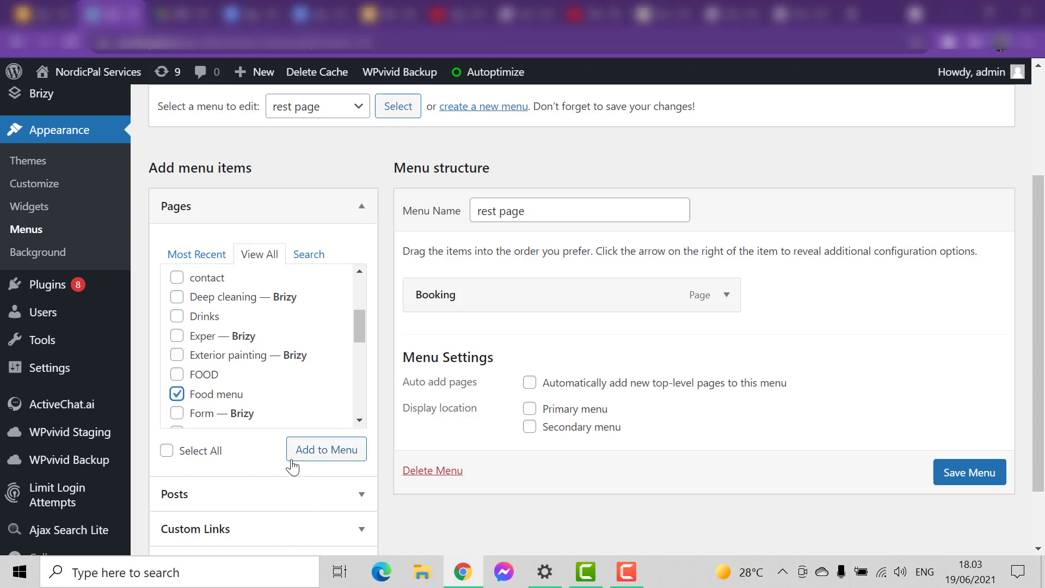
{"action": "left_click", "coordinate": [307, 451]}
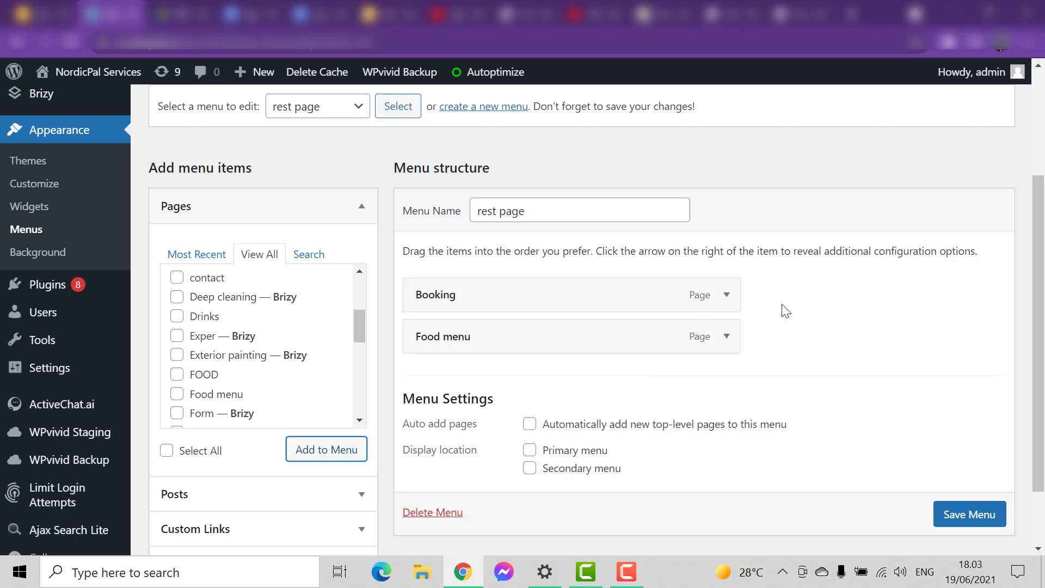
- Reorder the rest page menu so that Food menu comes before Booking
{"action": "left_click_drag", "start_coordinate": [618, 343], "coordinate": [562, 345]}
{"action": "mouse_move", "coordinate": [516, 299]}
{"action": "left_mouse_down"}
{"action": "mouse_move", "coordinate": [511, 361]}
{"action": "mouse_move", "coordinate": [518, 302]}
{"action": "left_mouse_up"}
{"action": "left_click_drag", "start_coordinate": [520, 332], "coordinate": [477, 333]}
{"action": "left_click_drag", "start_coordinate": [476, 358], "coordinate": [476, 381]}
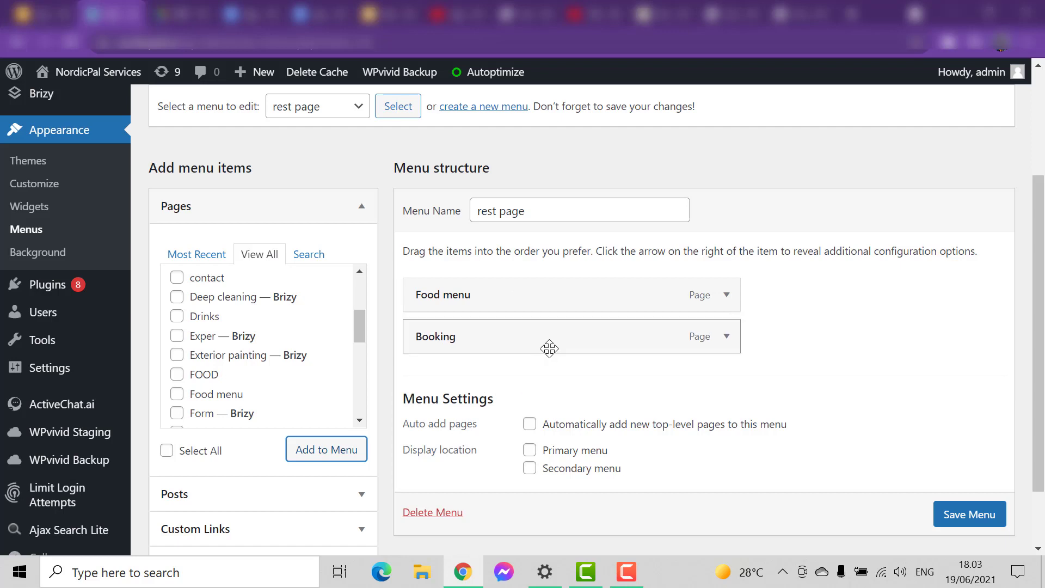
- Nest Booking under Food menu as a sub item and return it to the top level
{"action": "mouse_move", "coordinate": [549, 345]}
{"action": "left_mouse_down"}
{"action": "mouse_move", "coordinate": [546, 357]}
{"action": "mouse_move", "coordinate": [551, 347]}
{"action": "left_mouse_up"}
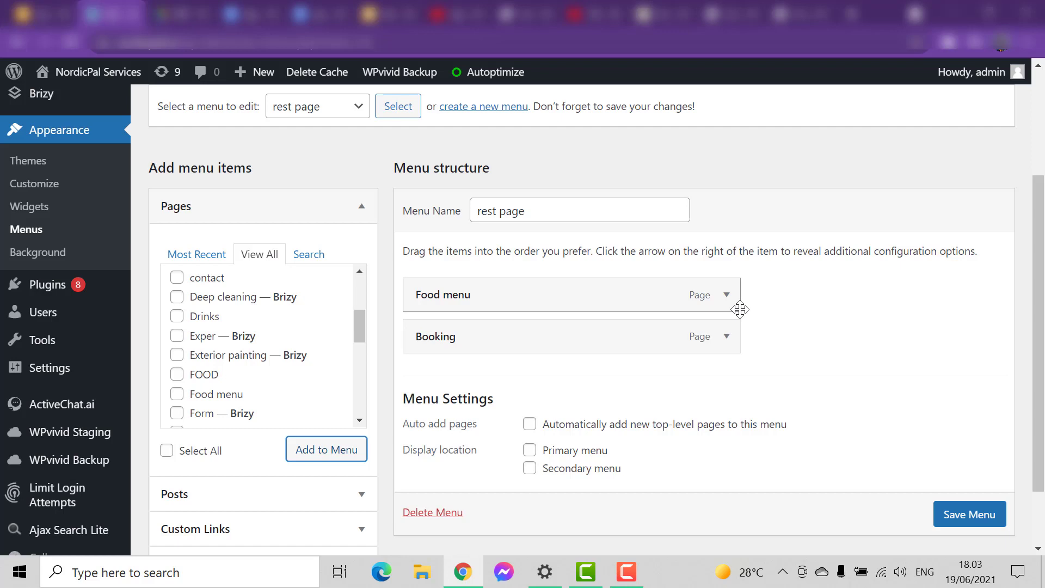
{"action": "left_click_drag", "start_coordinate": [453, 339], "coordinate": [556, 352]}
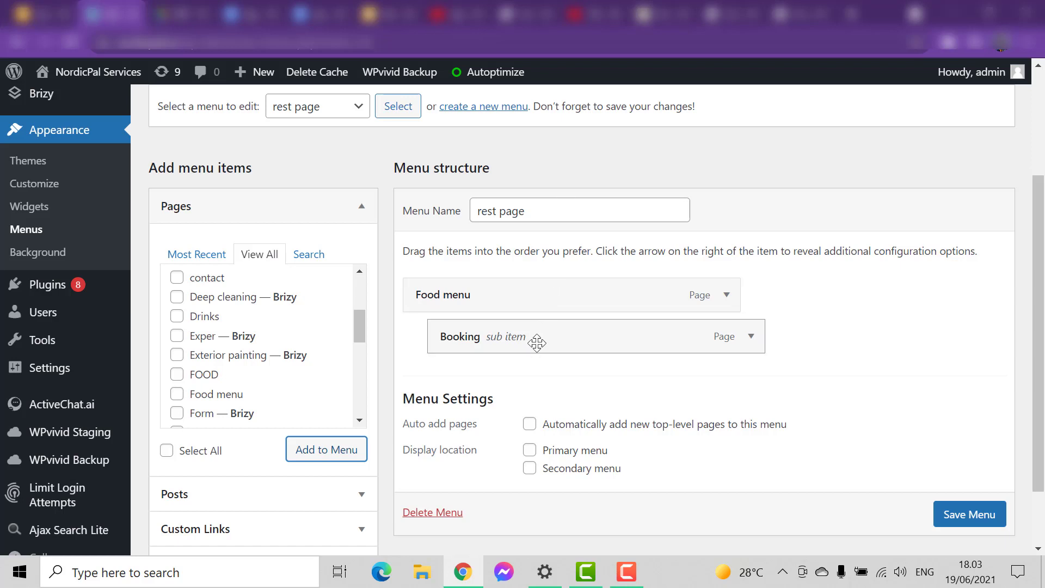
{"action": "mouse_move", "coordinate": [536, 342]}
{"action": "left_mouse_down"}
{"action": "mouse_move", "coordinate": [514, 340]}
{"action": "mouse_move", "coordinate": [524, 341]}
{"action": "left_mouse_up"}
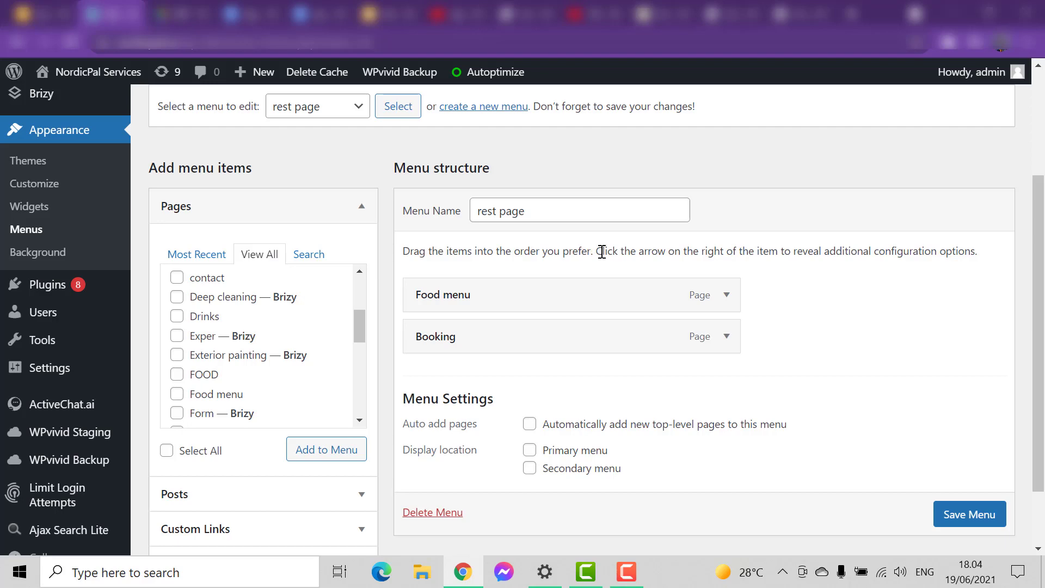
{"action": "scroll", "coordinate": [377, 354], "scroll_direction": "up", "scroll_amount": 1}
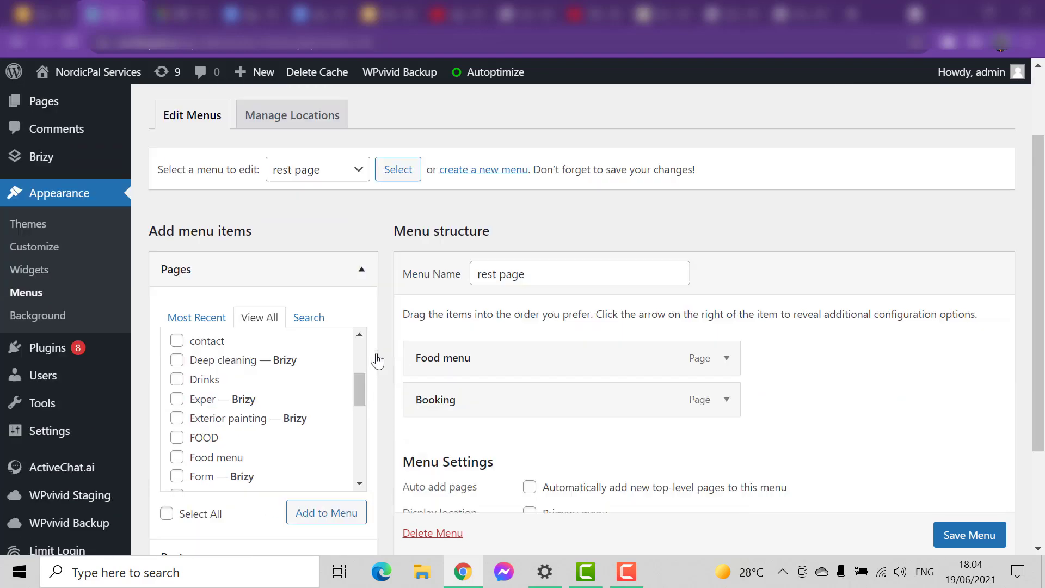
{"action": "scroll", "coordinate": [375, 356], "scroll_direction": "down", "scroll_amount": 1}
{"action": "scroll", "coordinate": [376, 356], "scroll_direction": "up", "scroll_amount": 1}
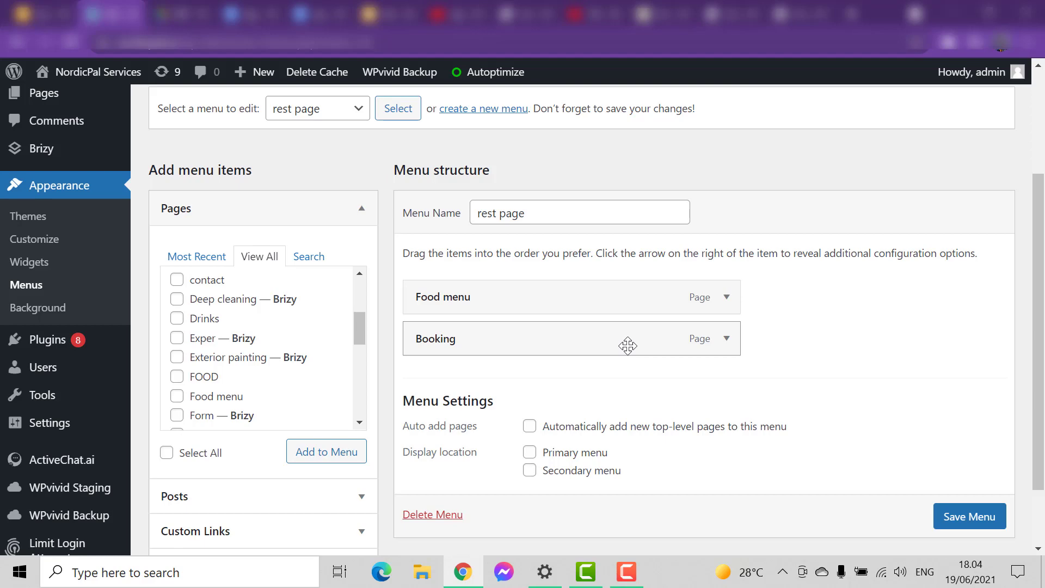
{"action": "scroll", "coordinate": [819, 307], "scroll_direction": "up", "scroll_amount": 1}
{"action": "scroll", "coordinate": [820, 310], "scroll_direction": "down", "scroll_amount": 1}
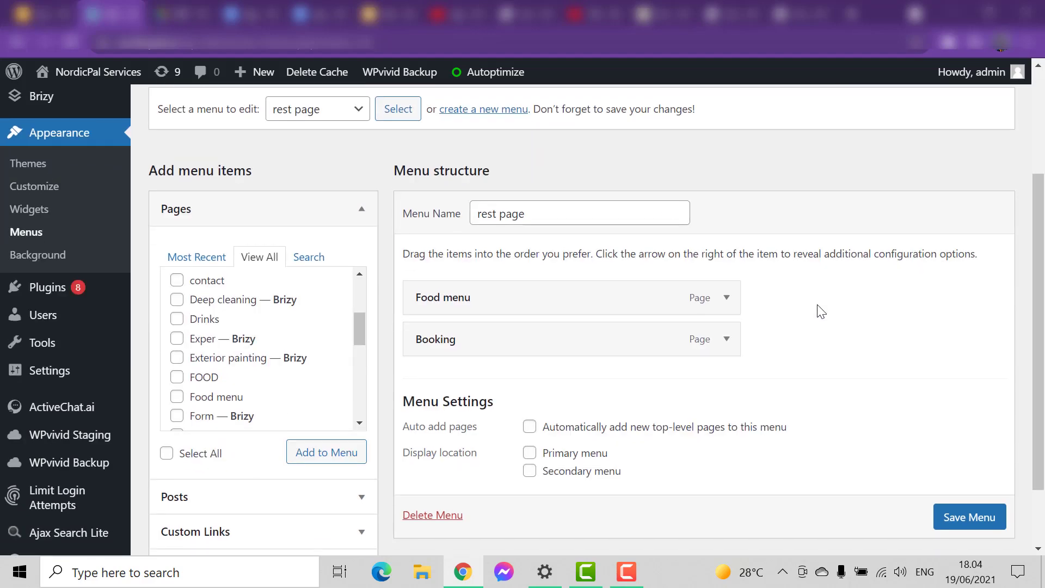